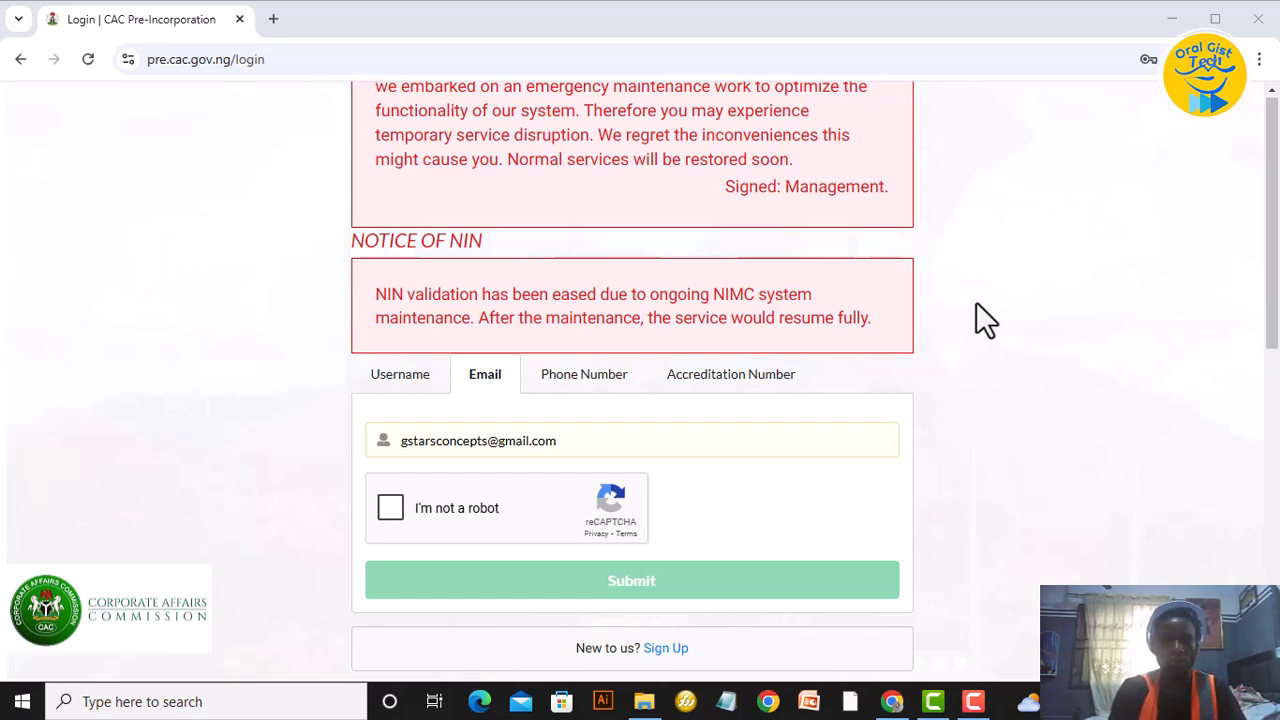
# Review the notices on the login page and complete the reCAPTCHA check for the e-mail login.
pyautogui.scroll(3, 977, 305)
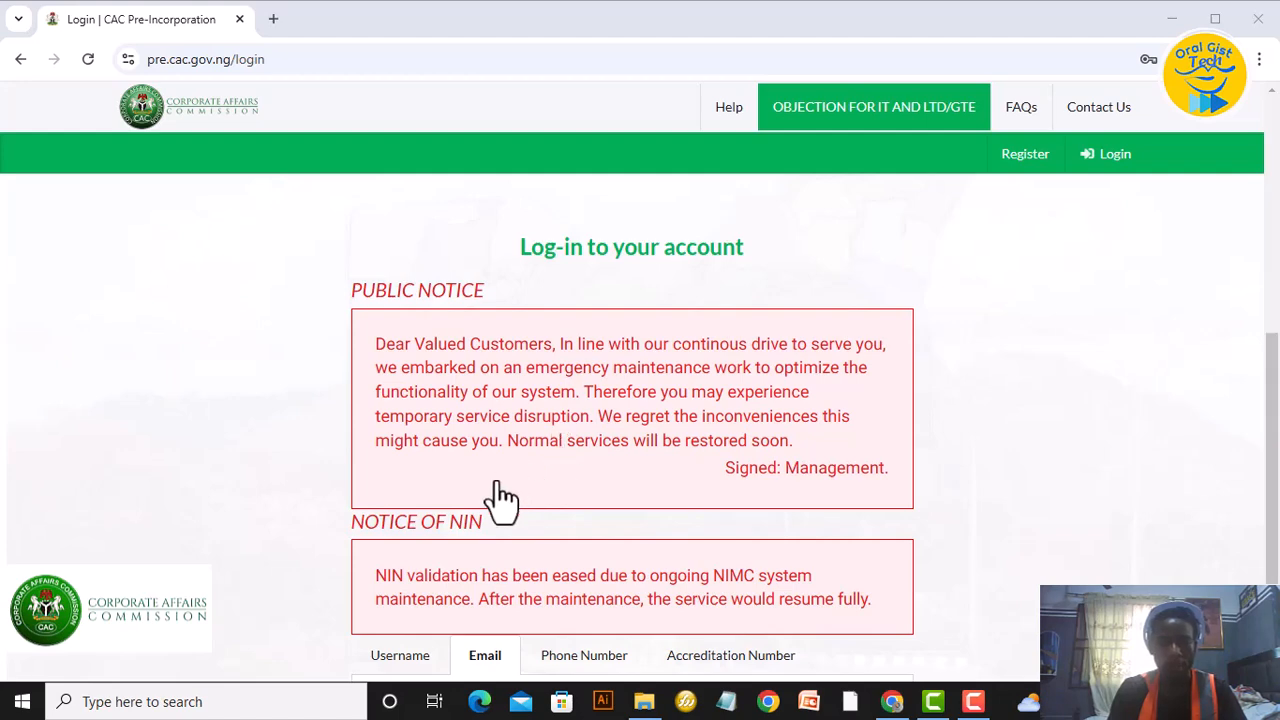
pyautogui.scroll(-5, 497, 497)
pyautogui.scroll(4, 495, 505)
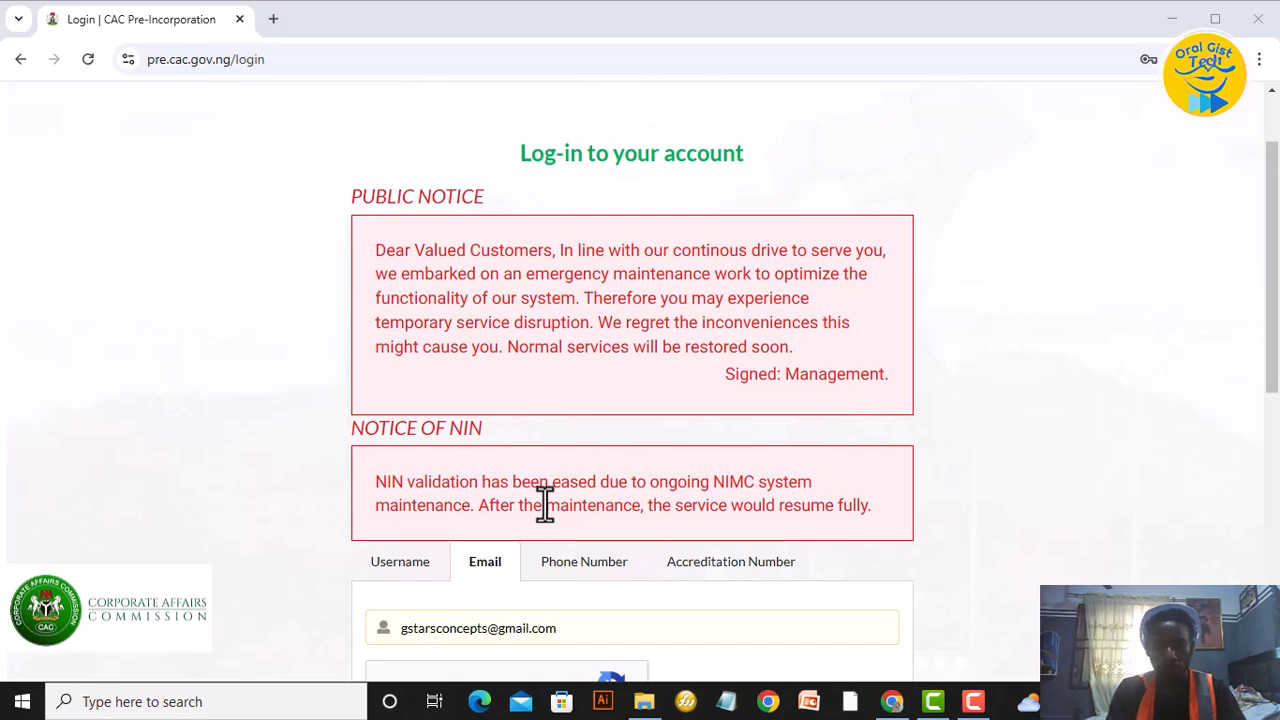
pyautogui.scroll(-4, 545, 505)
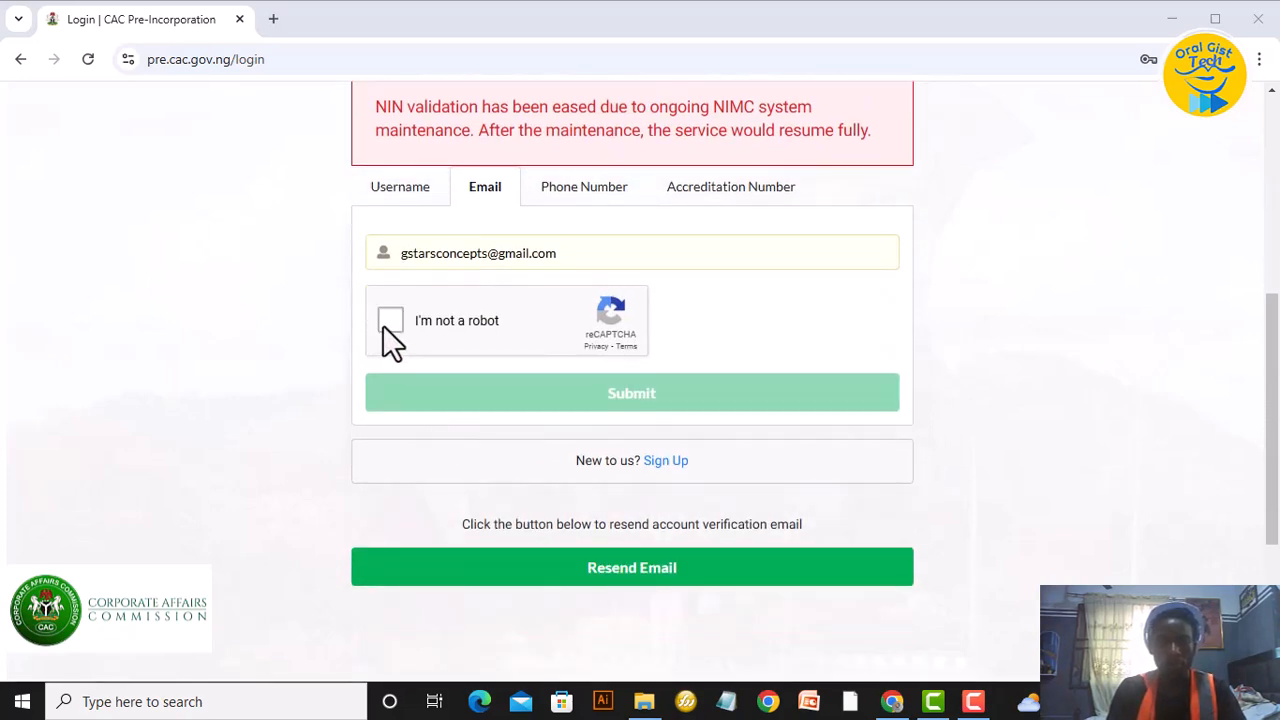
pyautogui.click(390, 327)
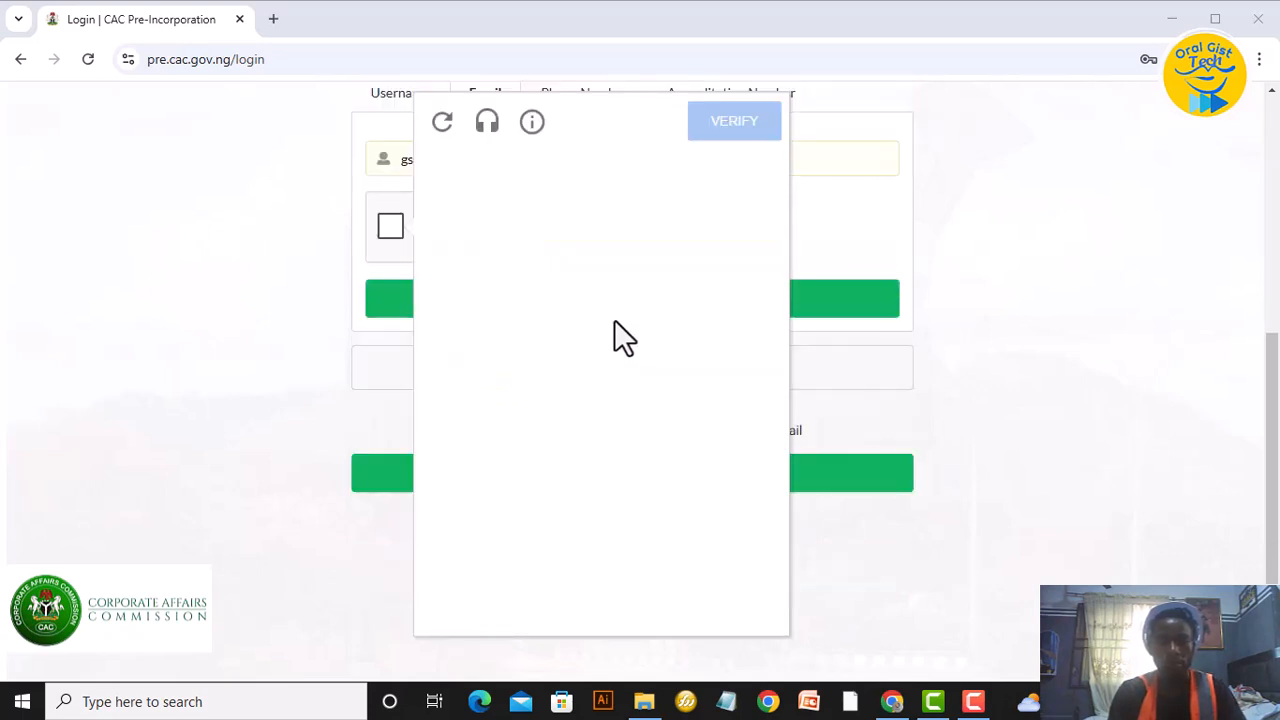
pyautogui.scroll(1, 459, 292)
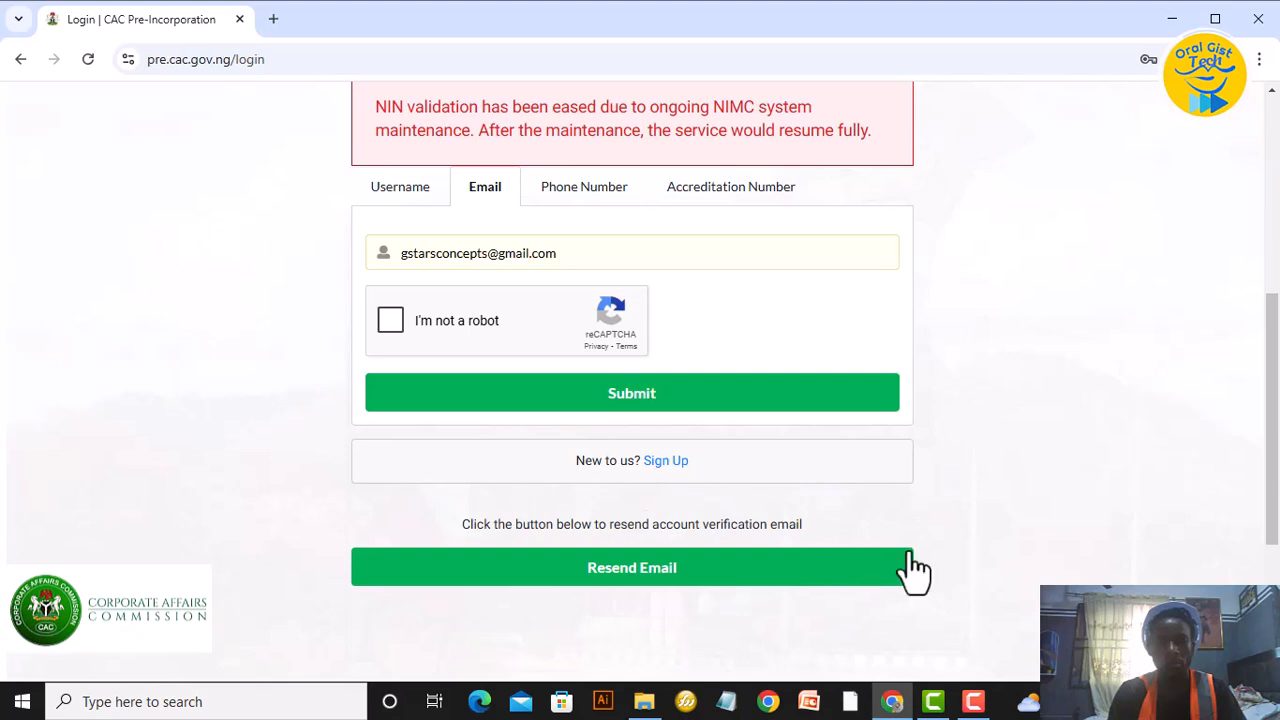
pyautogui.click(978, 701)
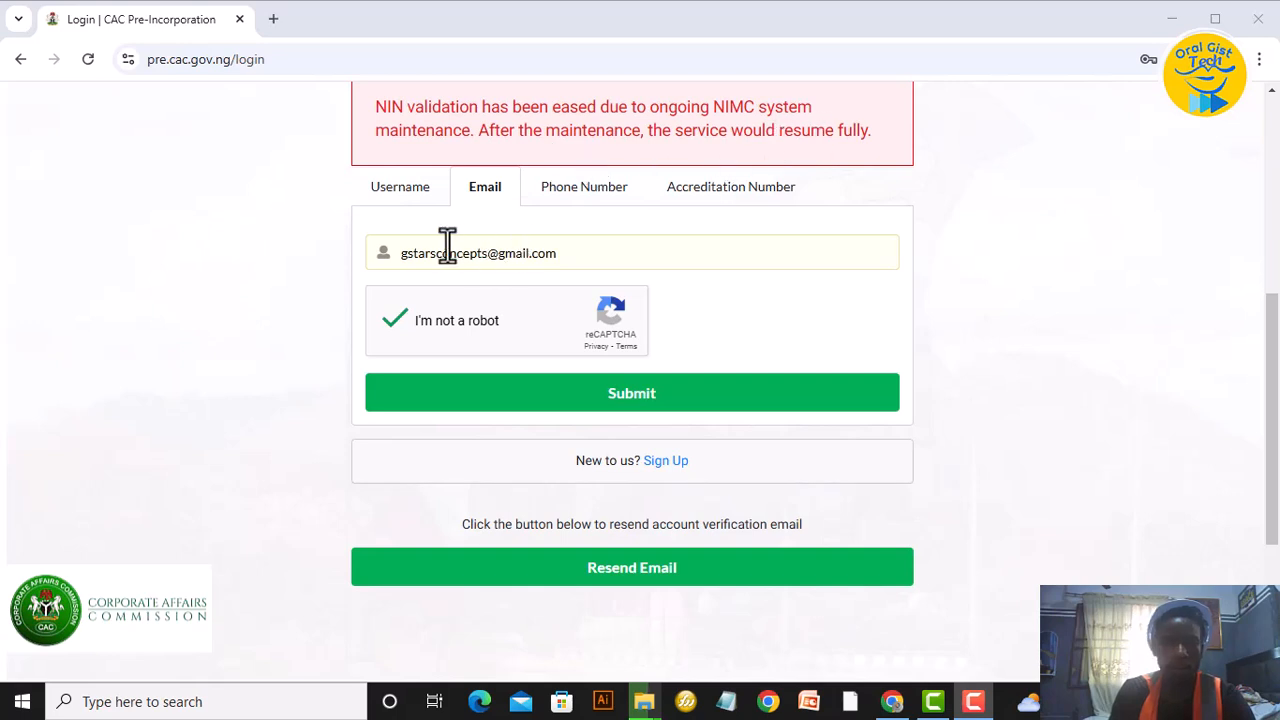
# Submit the account e-mail, fill in the account password and log in.
pyautogui.click(555, 393)
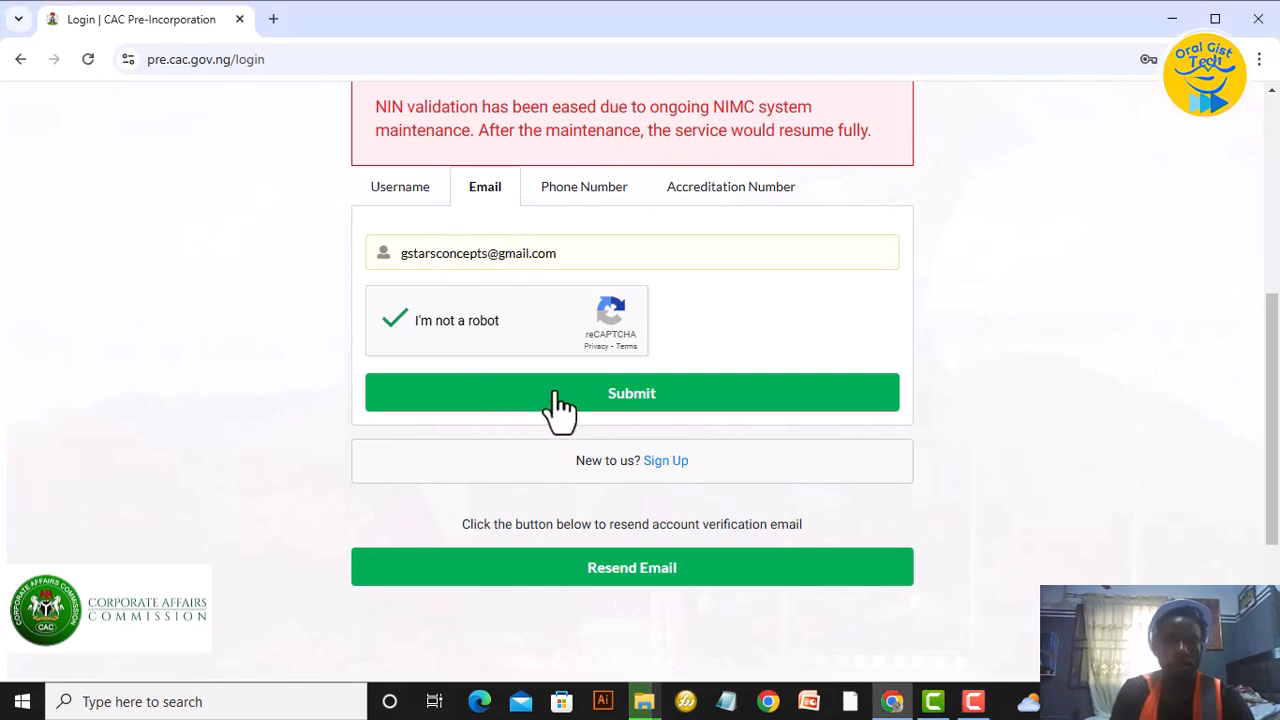
pyautogui.click(557, 395)
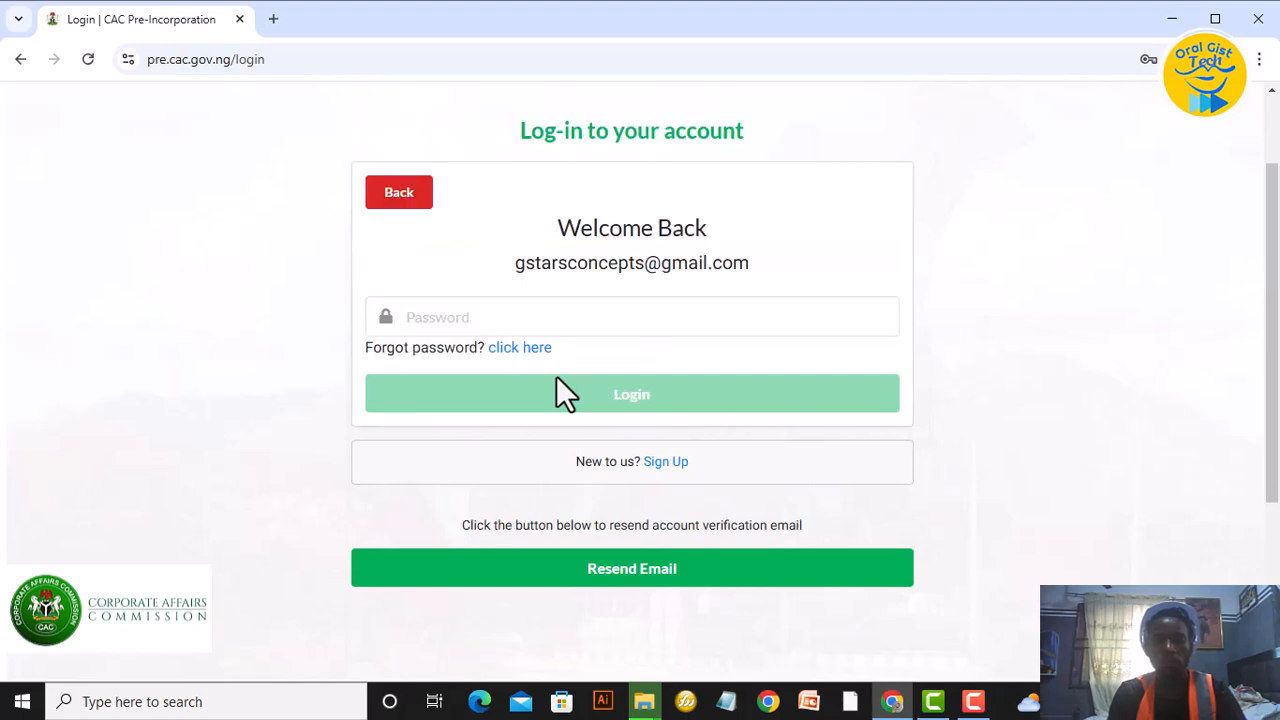
pyautogui.click(520, 317)
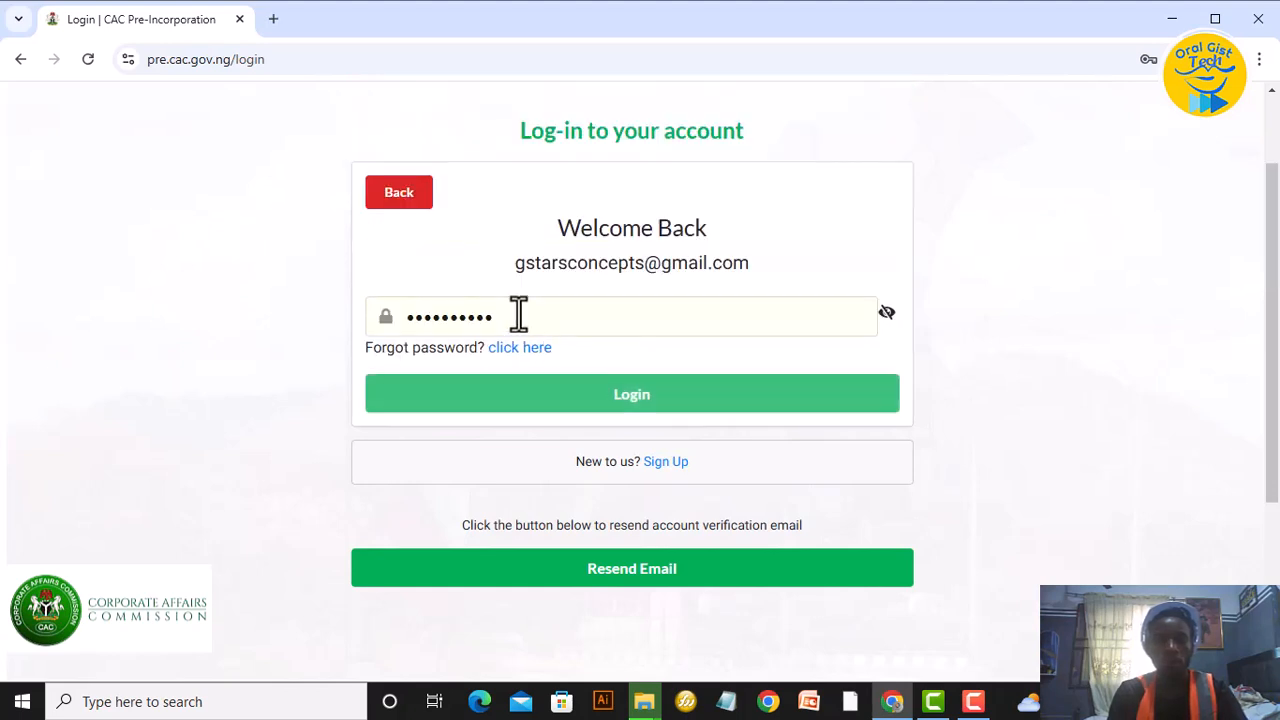
pyautogui.click(541, 400)
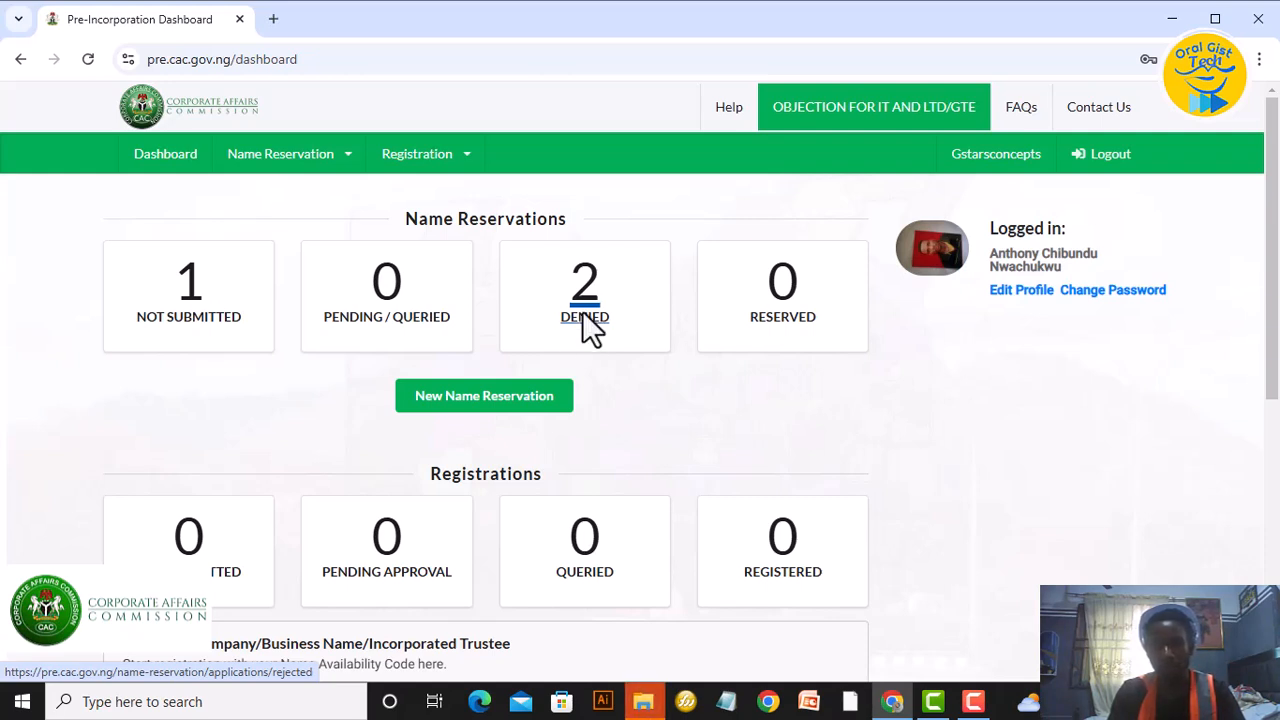
# View the denied name reservations and read the reason for rejection of the 9JACREDITGO business name.
pyautogui.click(598, 323)
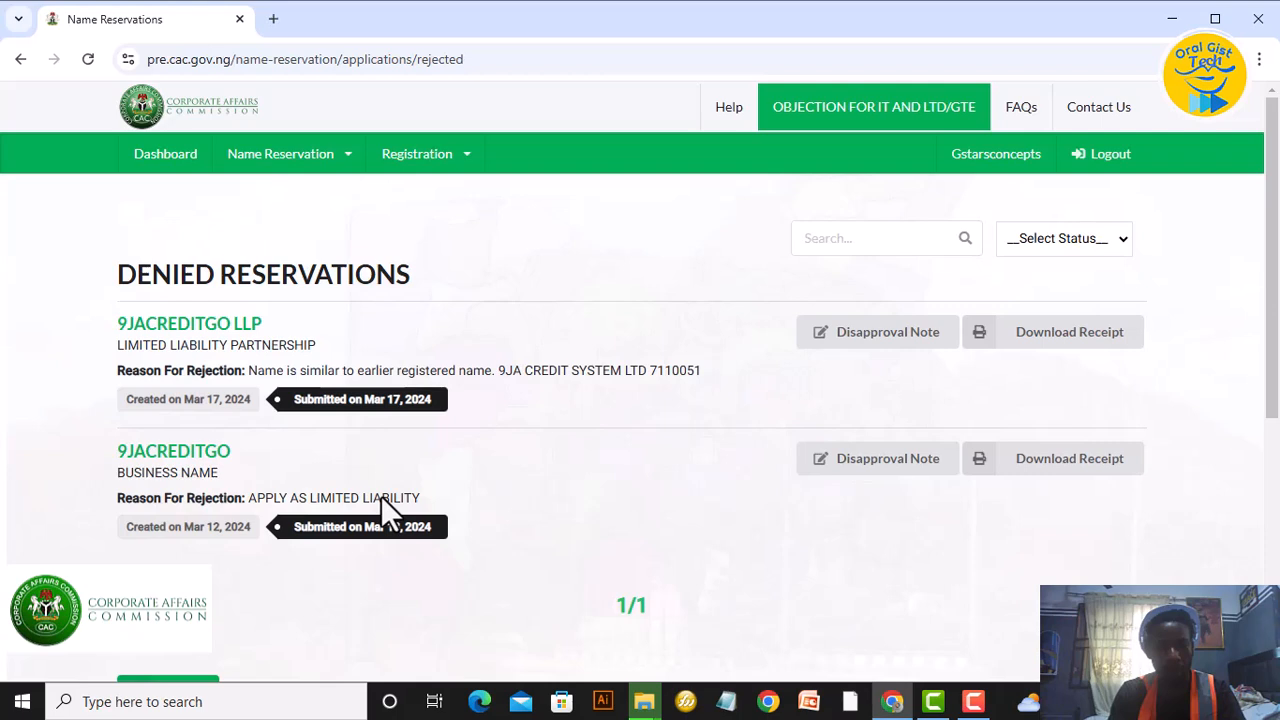
pyautogui.moveTo(381, 497); pyautogui.dragTo(163, 497)
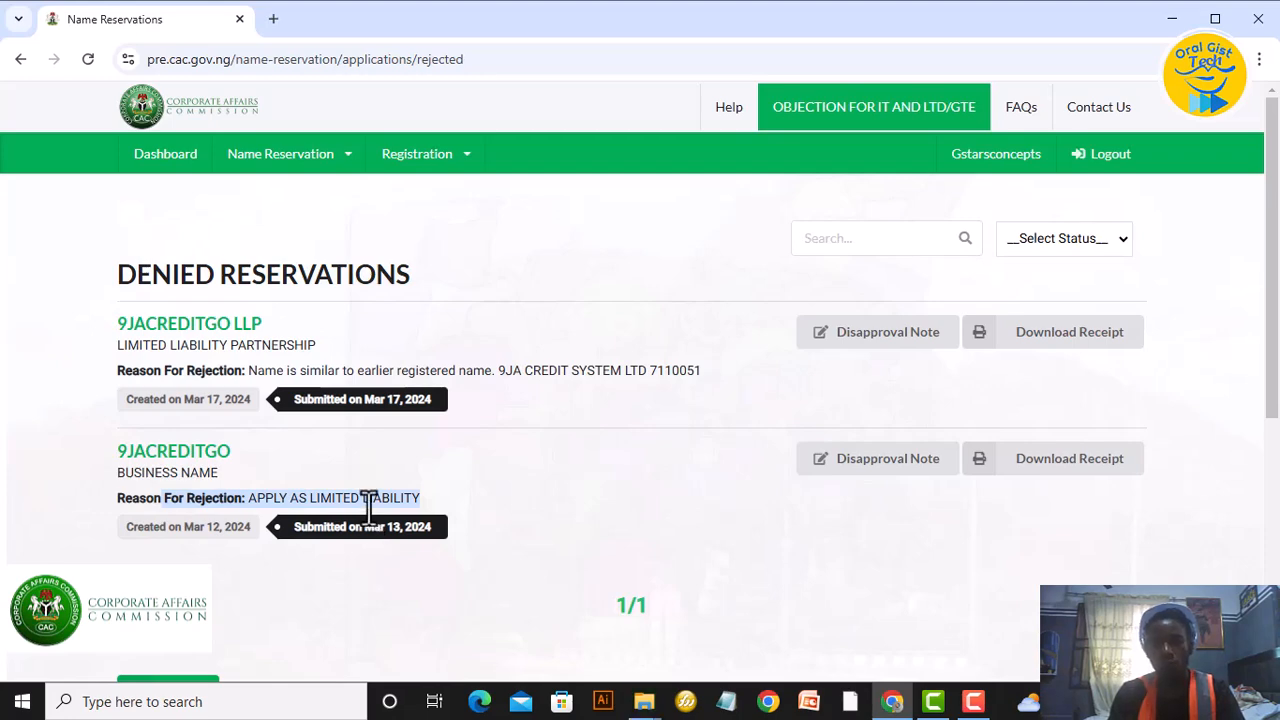
pyautogui.scroll(-1, 369, 507)
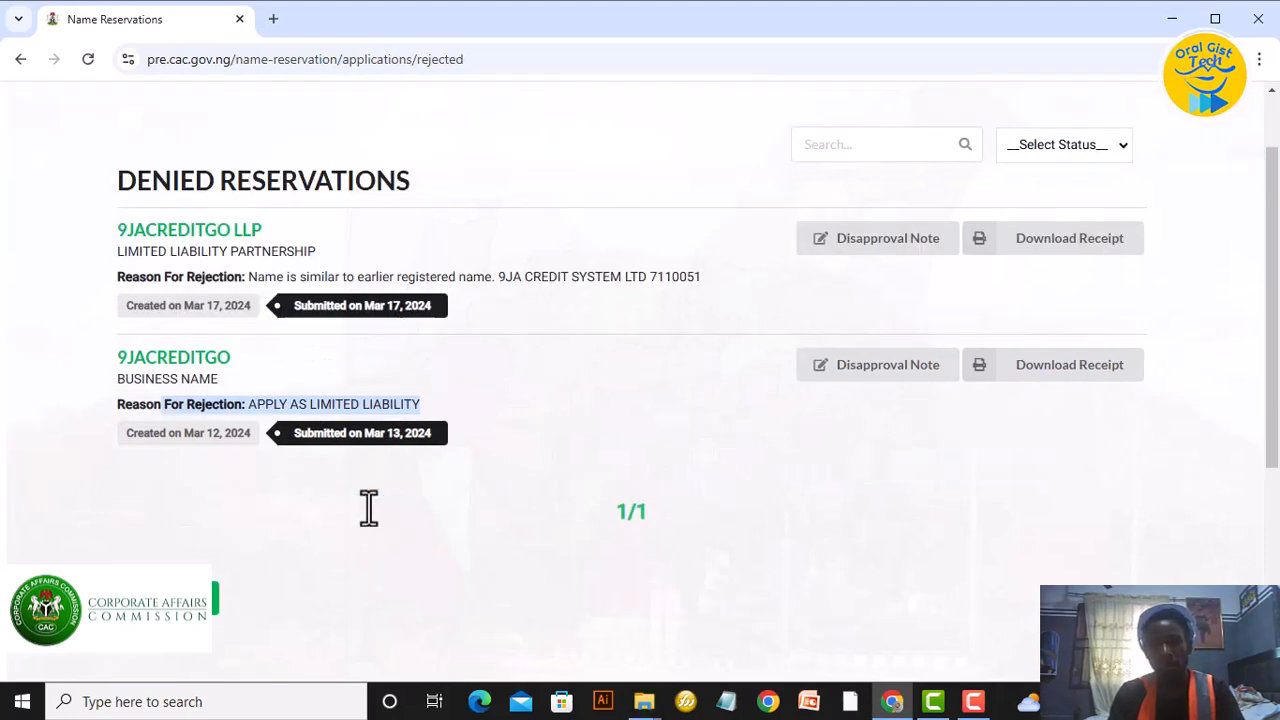
pyautogui.scroll(1, 369, 507)
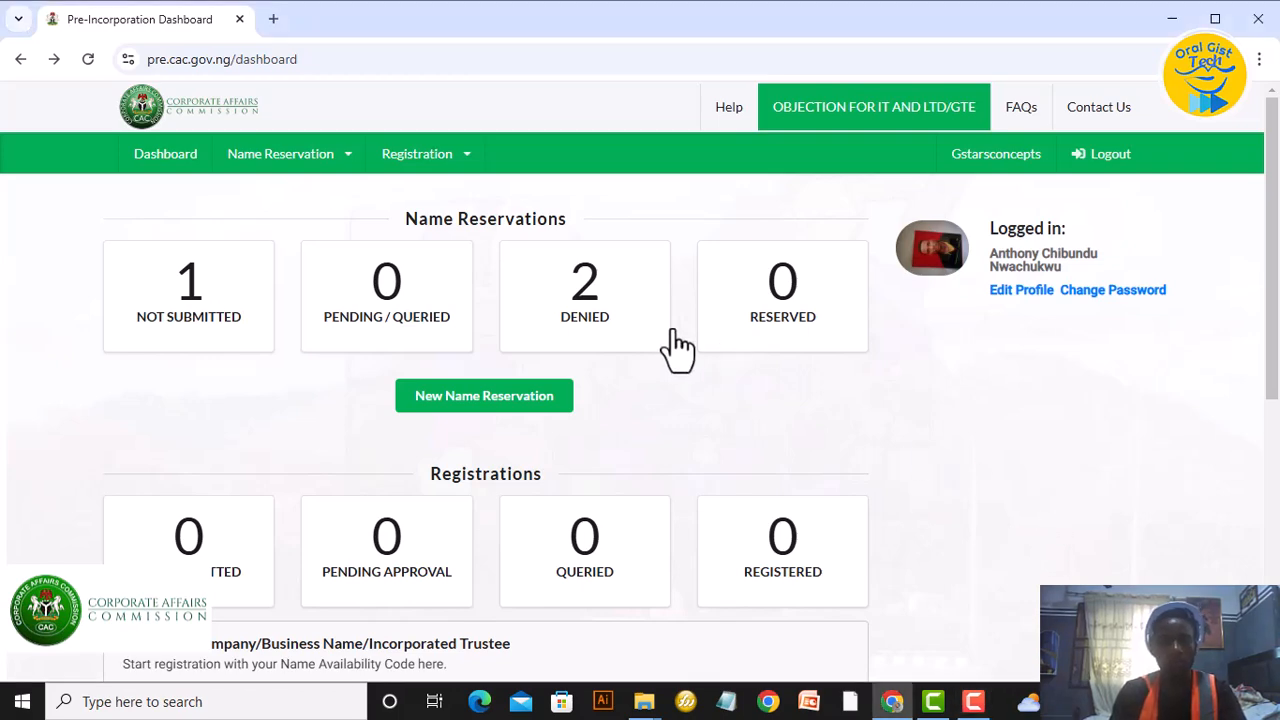
# Look over the dashboard's name reservations and registrations, and start a new name reservation.
pyautogui.scroll(-1, 618, 368)
pyautogui.scroll(-2, 619, 370)
pyautogui.scroll(2, 619, 370)
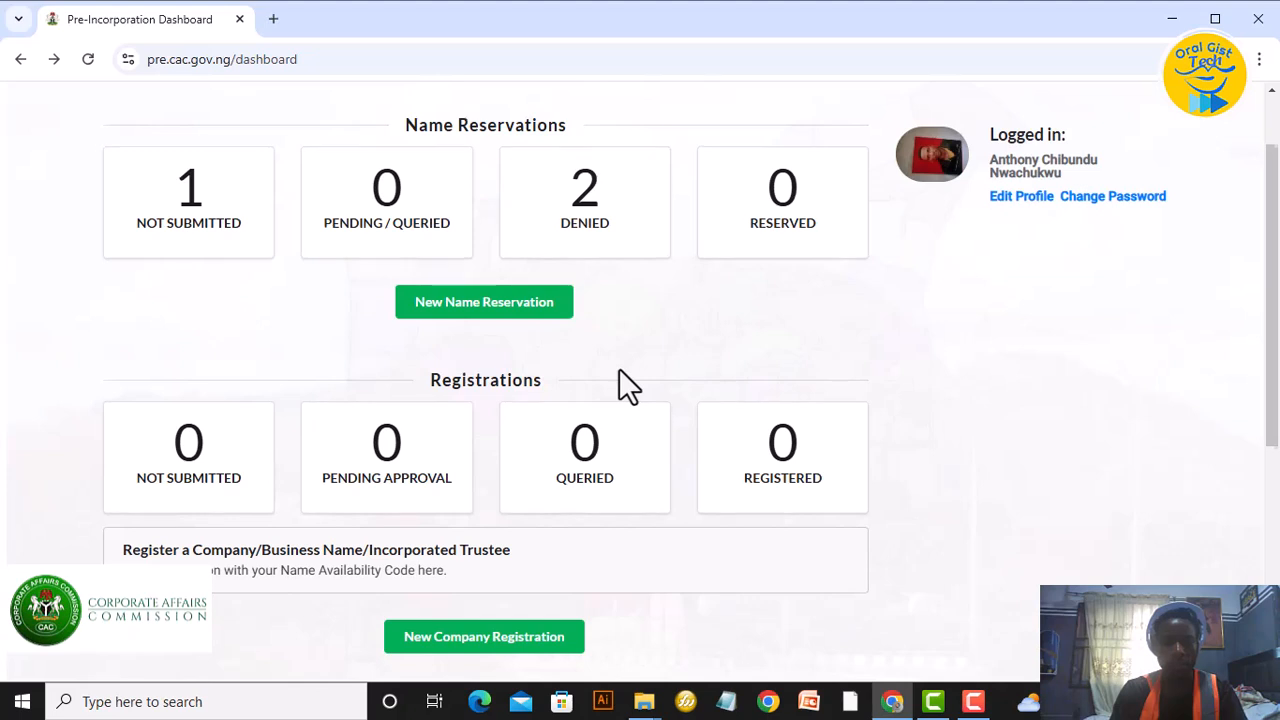
pyautogui.scroll(-3, 619, 380)
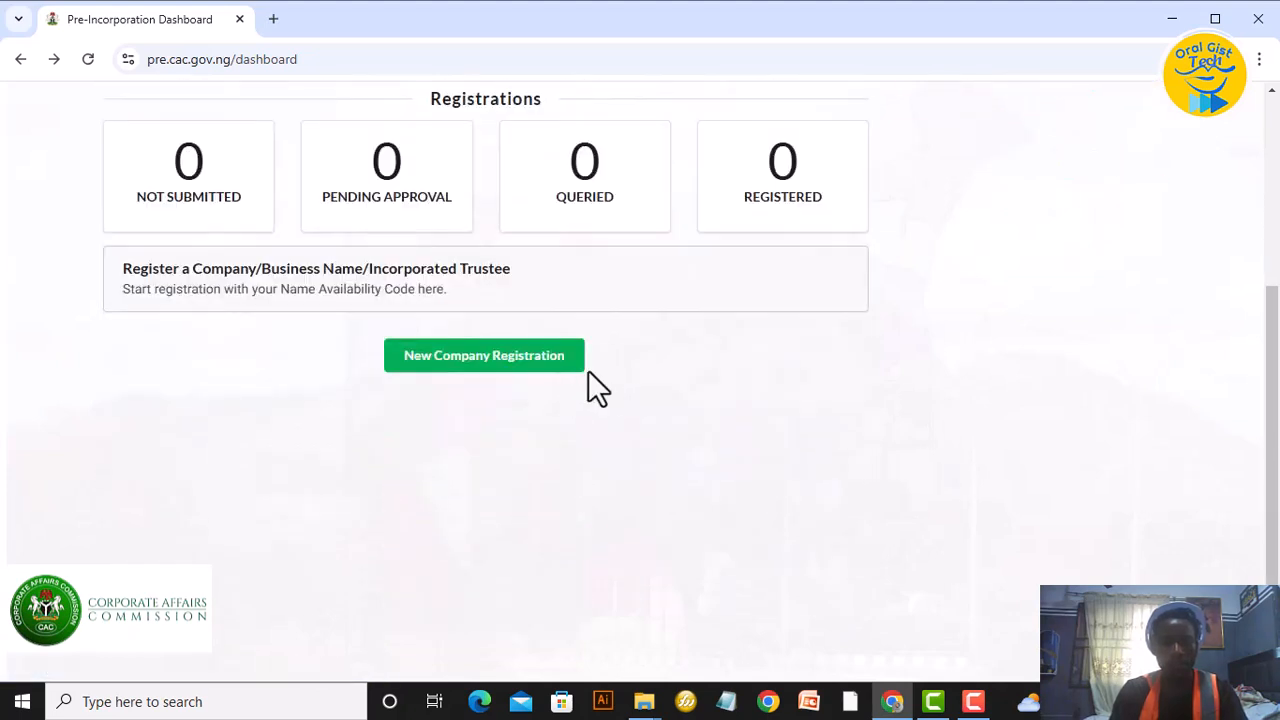
pyautogui.scroll(4, 588, 372)
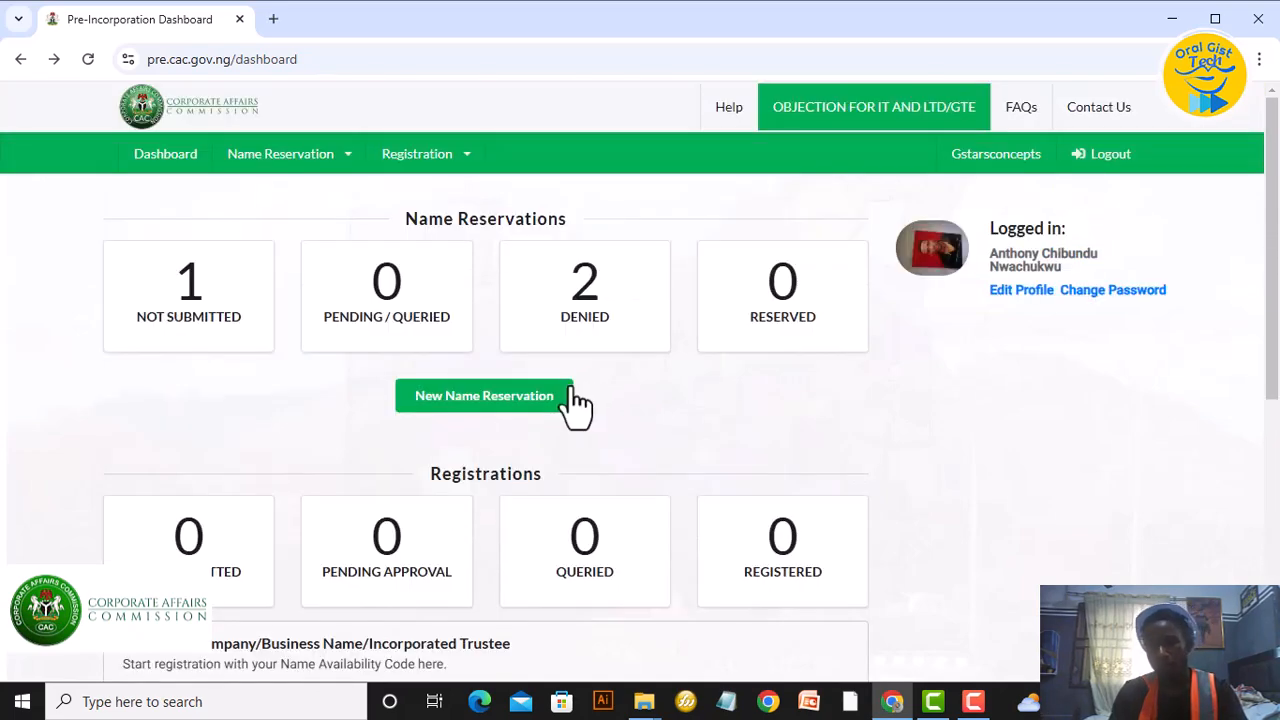
pyautogui.click(496, 405)
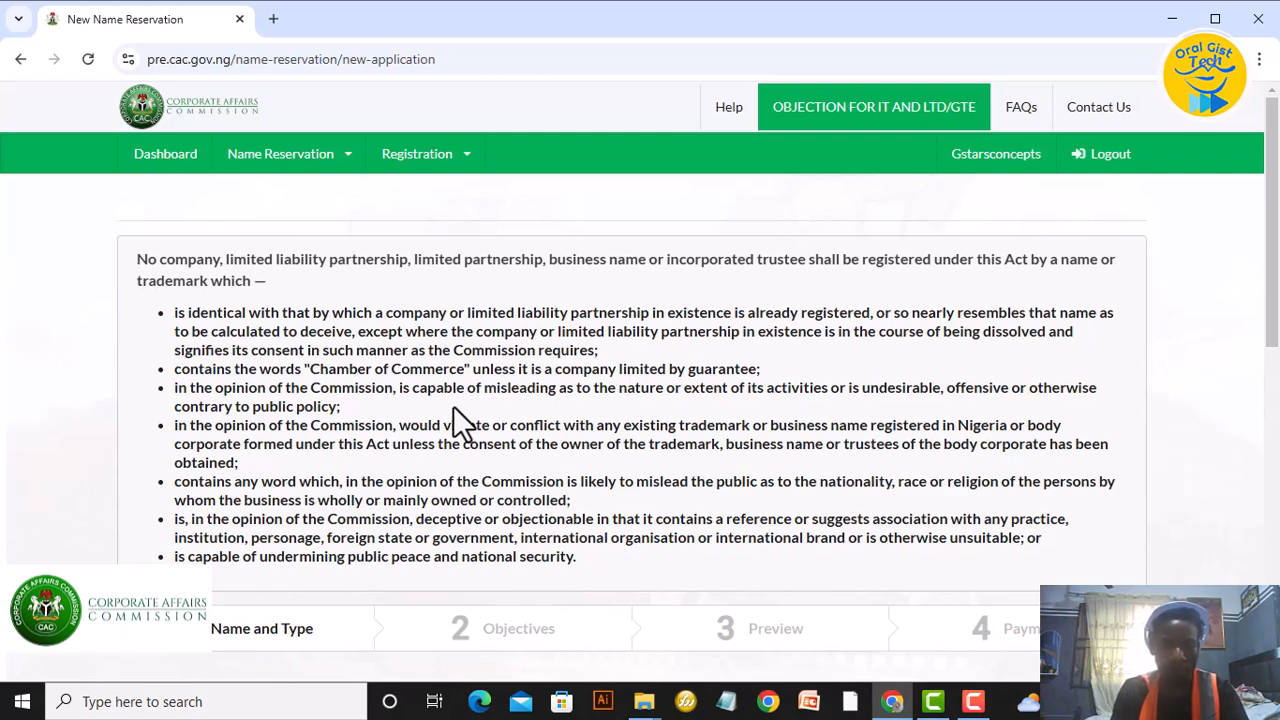
# Review the naming restrictions and set the company type's classification to BUSINESS NAME.
pyautogui.scroll(-3, 453, 406)
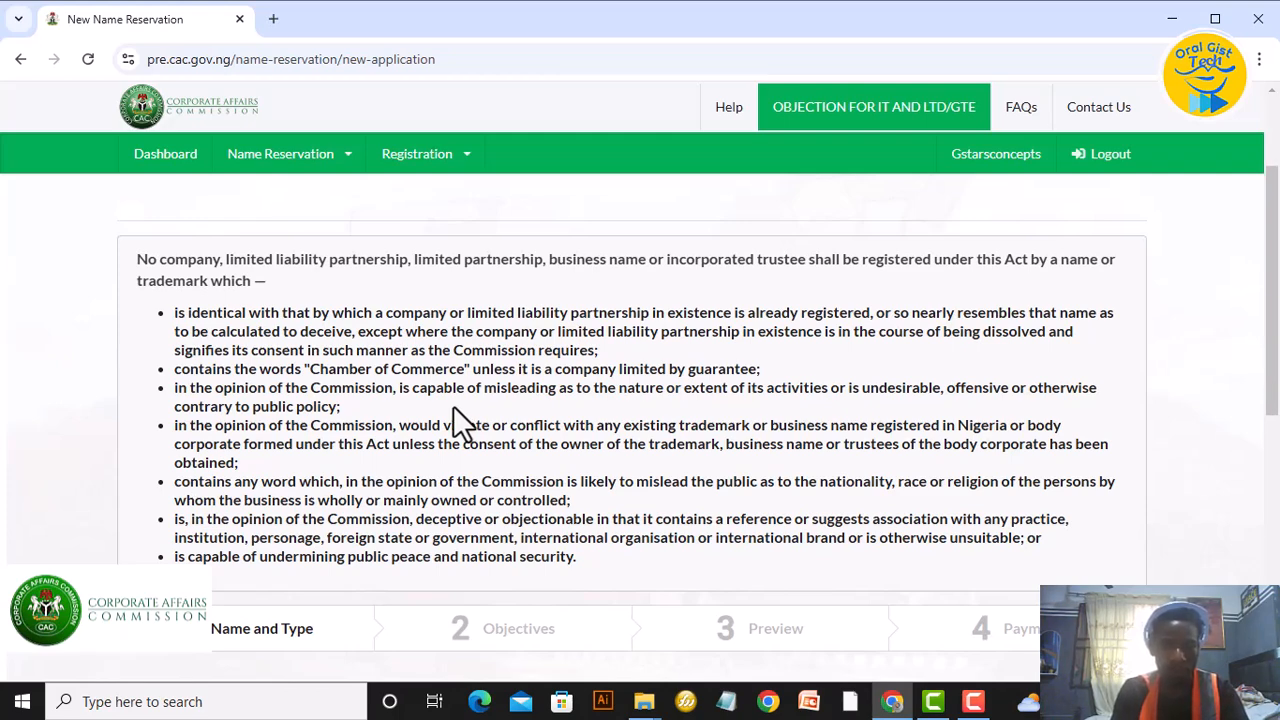
pyautogui.scroll(-5, 453, 407)
pyautogui.scroll(5, 453, 407)
pyautogui.scroll(2, 453, 420)
pyautogui.scroll(-1, 453, 410)
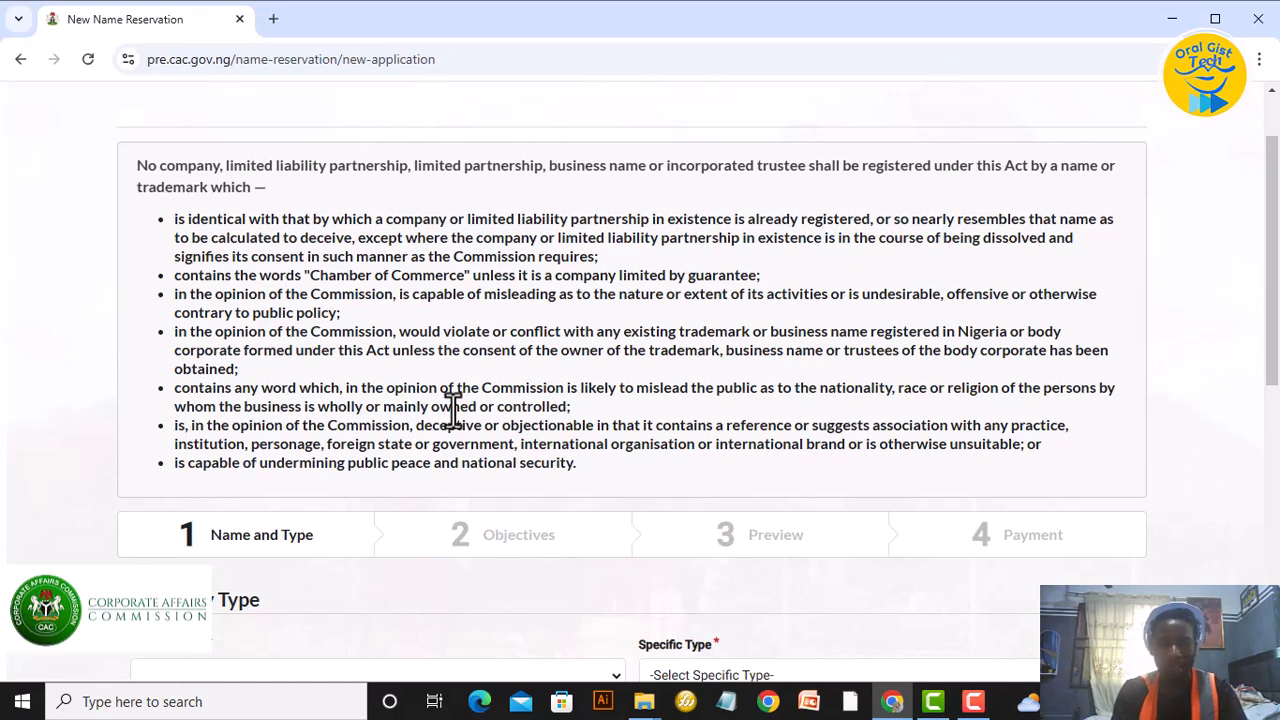
pyautogui.scroll(-2, 453, 410)
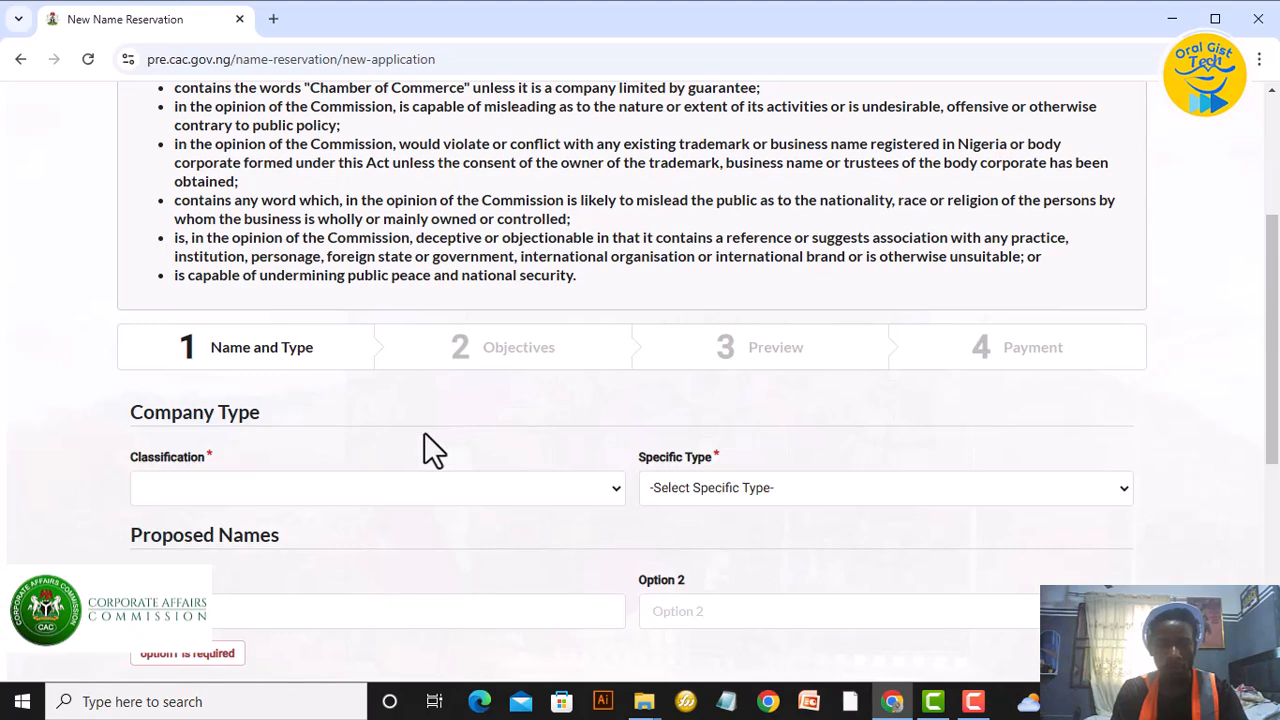
pyautogui.scroll(-2, 420, 438)
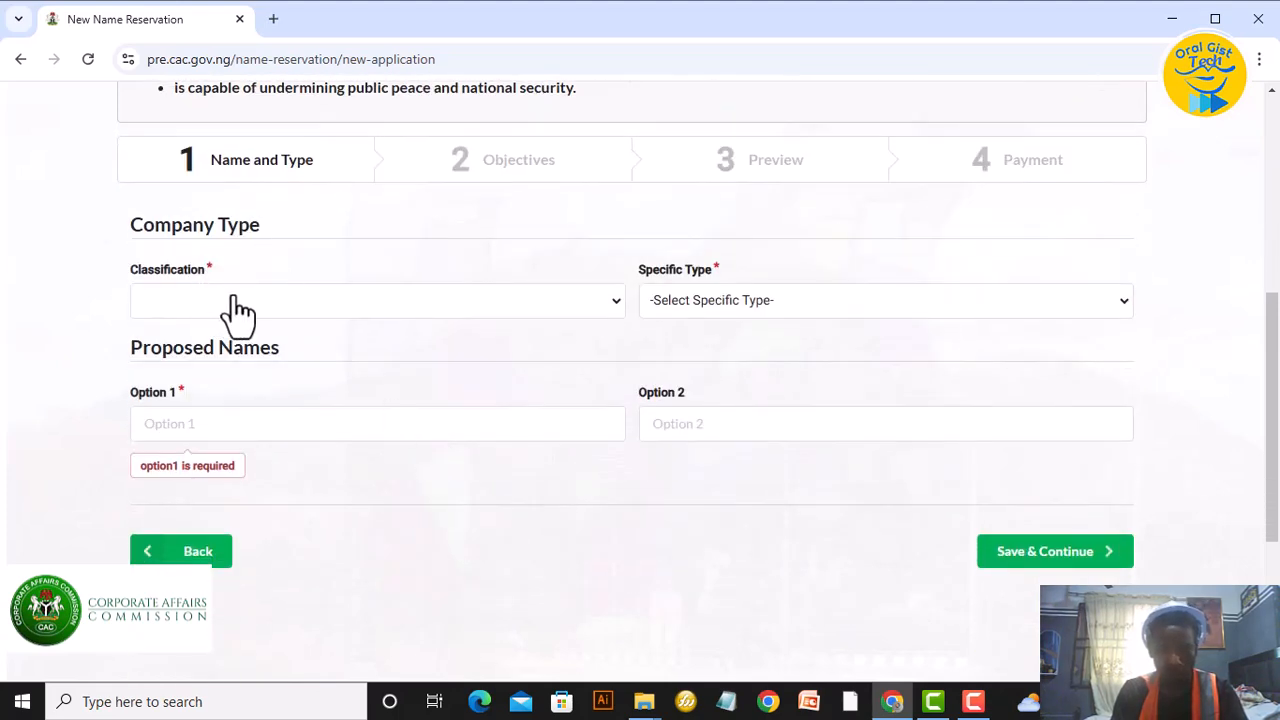
pyautogui.click(427, 308)
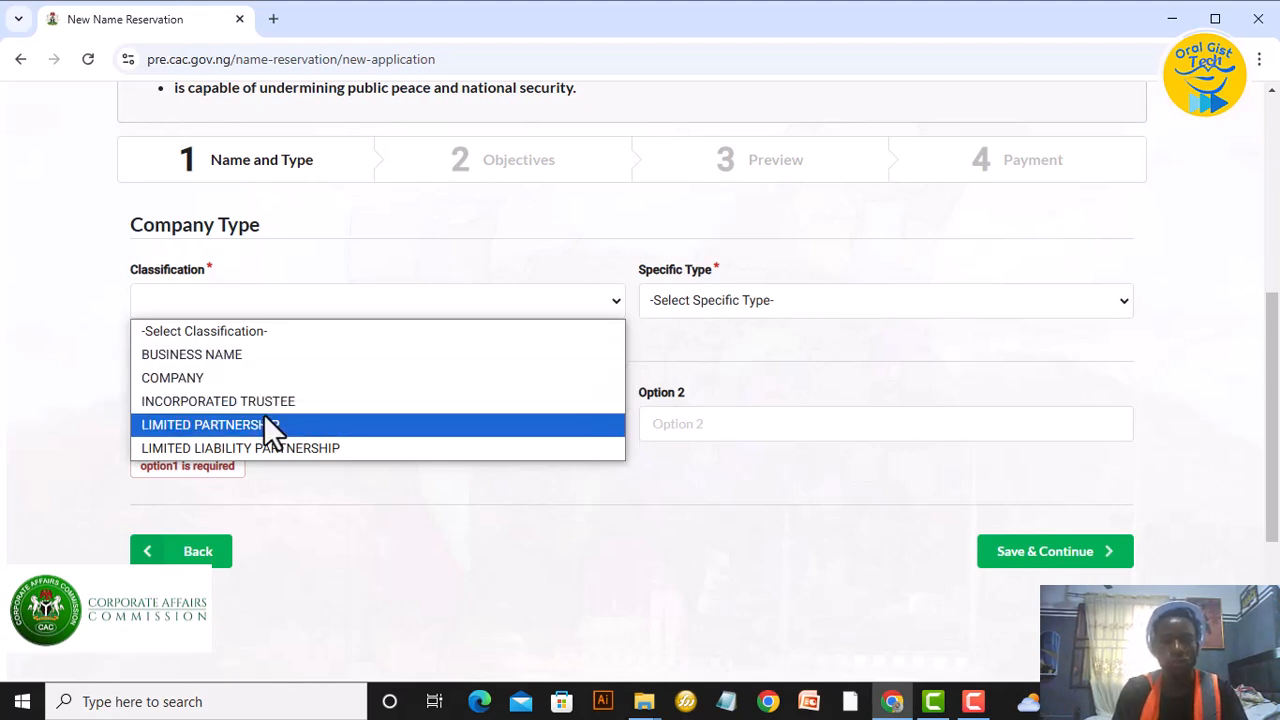
pyautogui.click(236, 356)
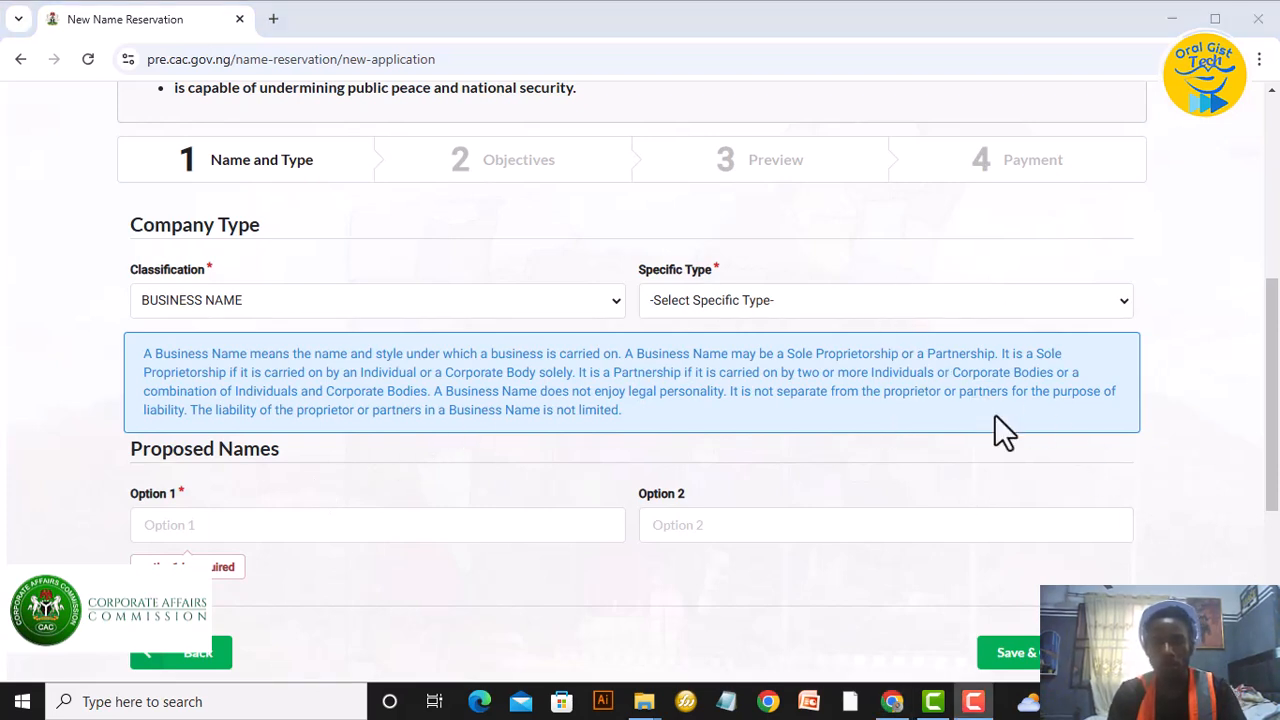
# Set the specific type to BUSINESS NAME - SOLE PROPRIETOR.
pyautogui.click(1163, 538)
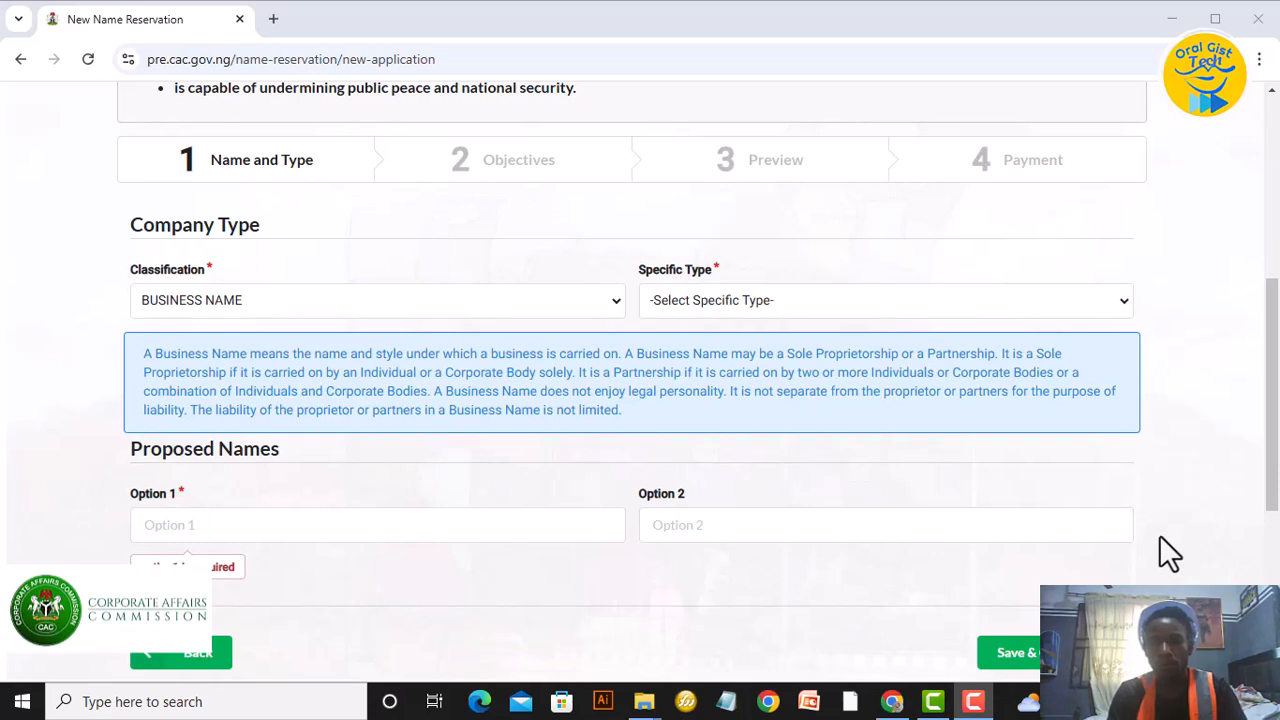
pyautogui.click(1105, 304)
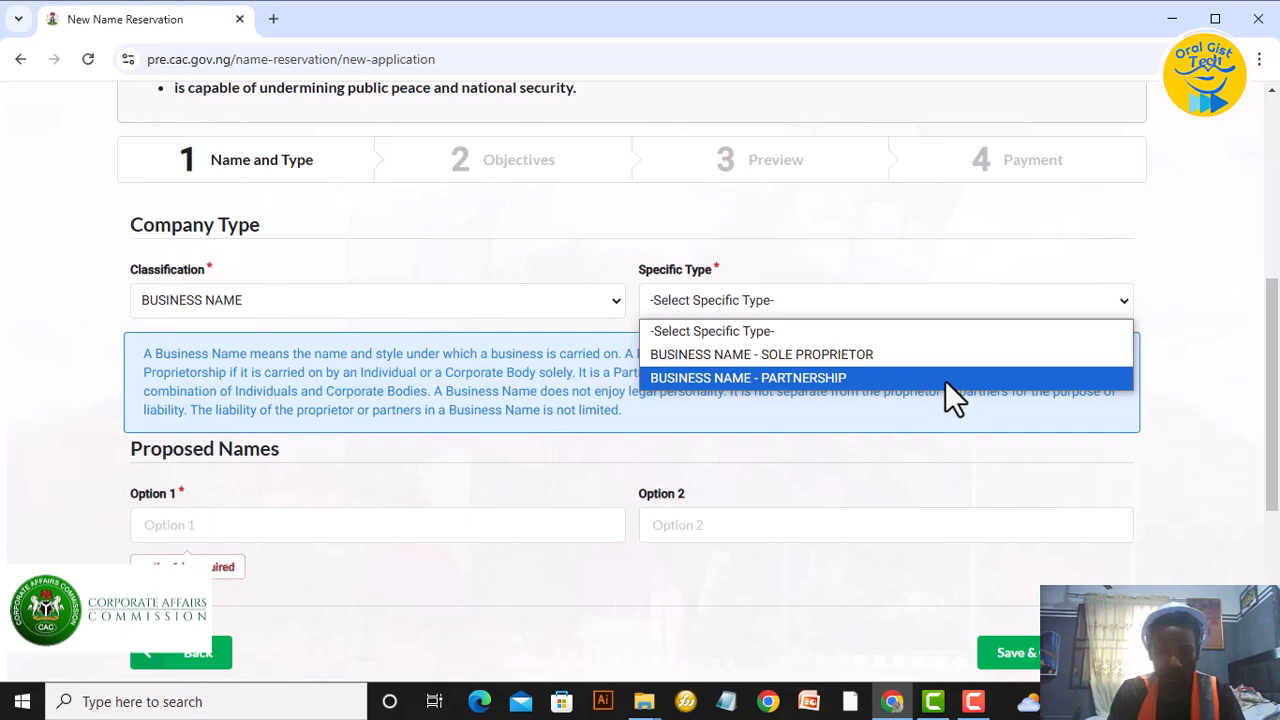
pyautogui.click(911, 355)
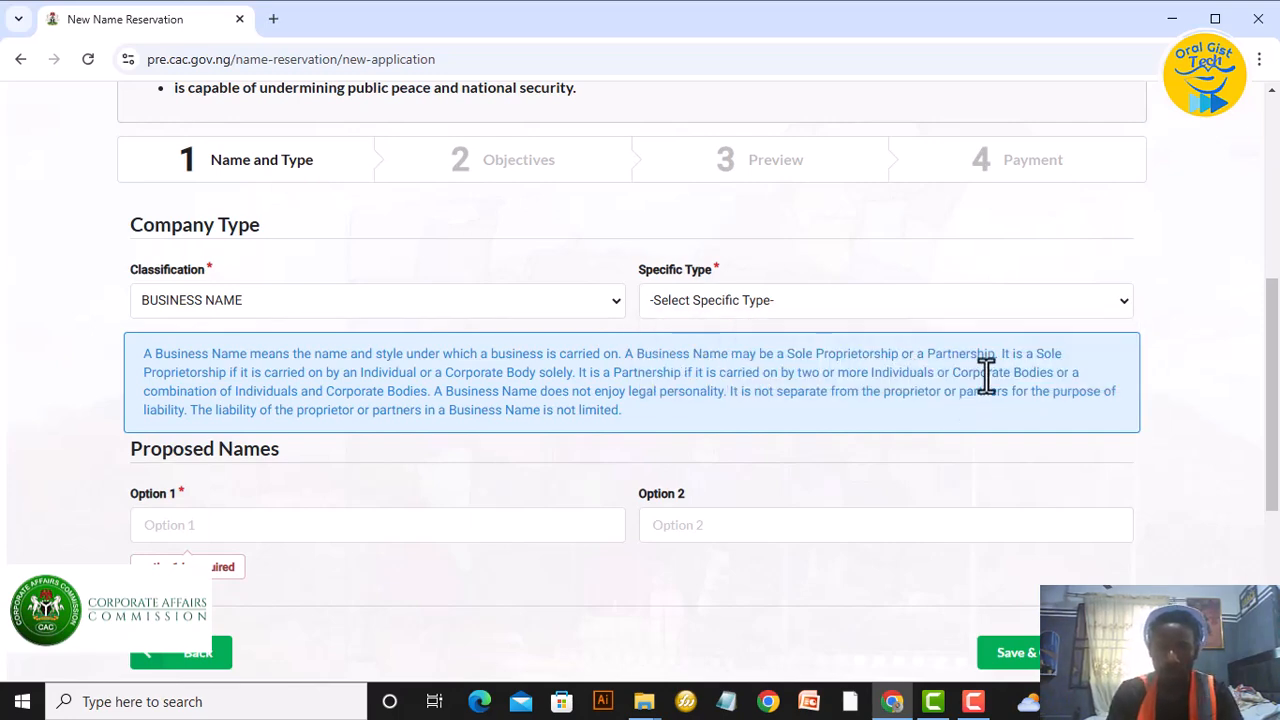
# Enter "OralGist" as Option 1 of the proposed names.
pyautogui.scroll(-4, 1158, 415)
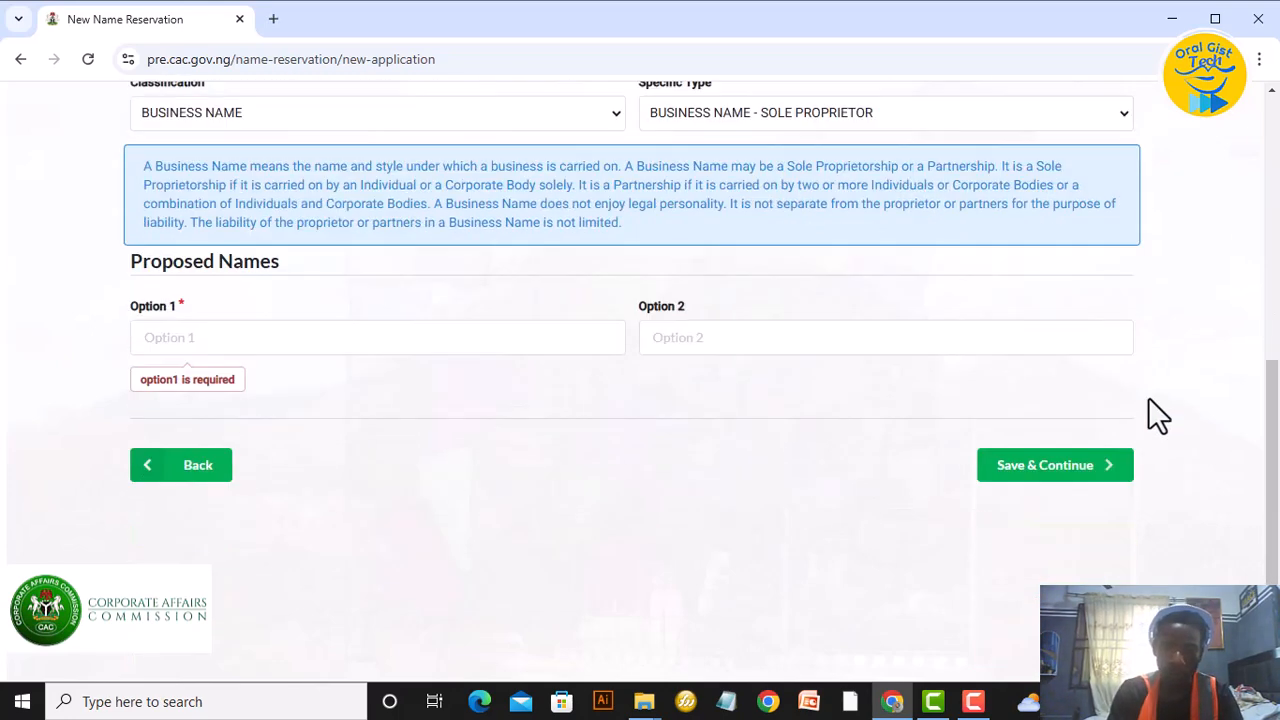
pyautogui.scroll(2, 520, 270)
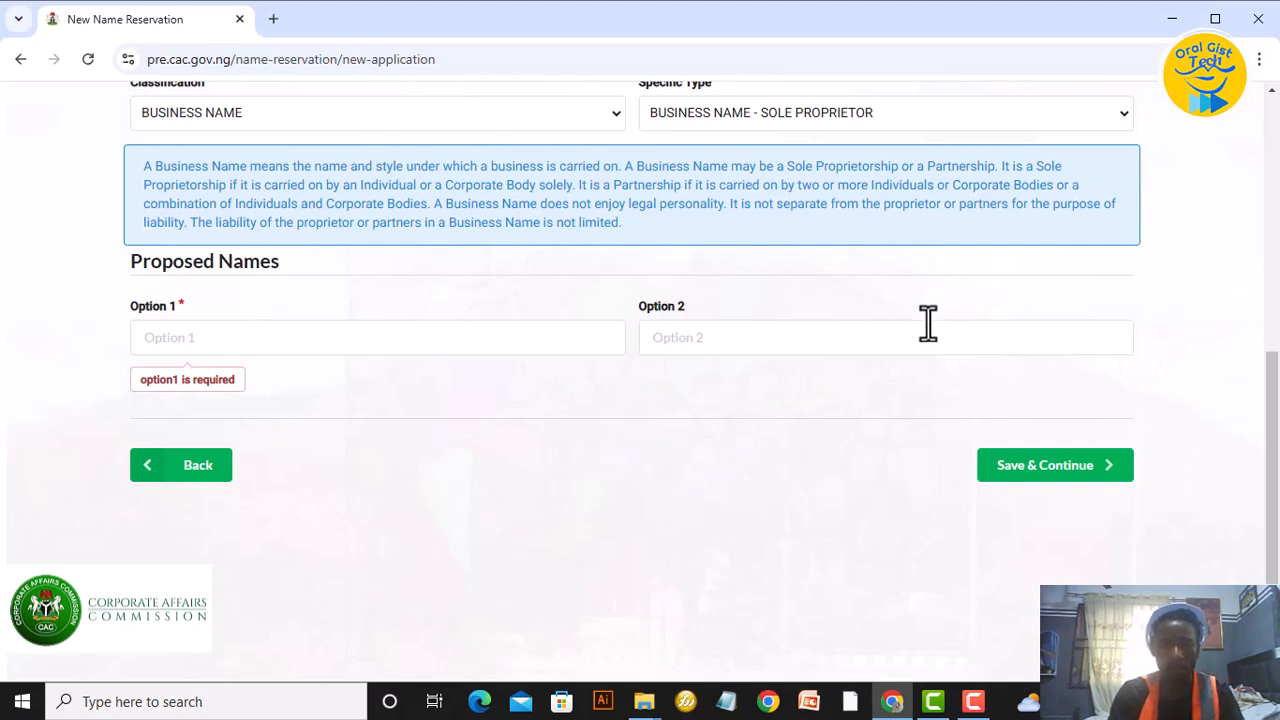
pyautogui.click(206, 350)
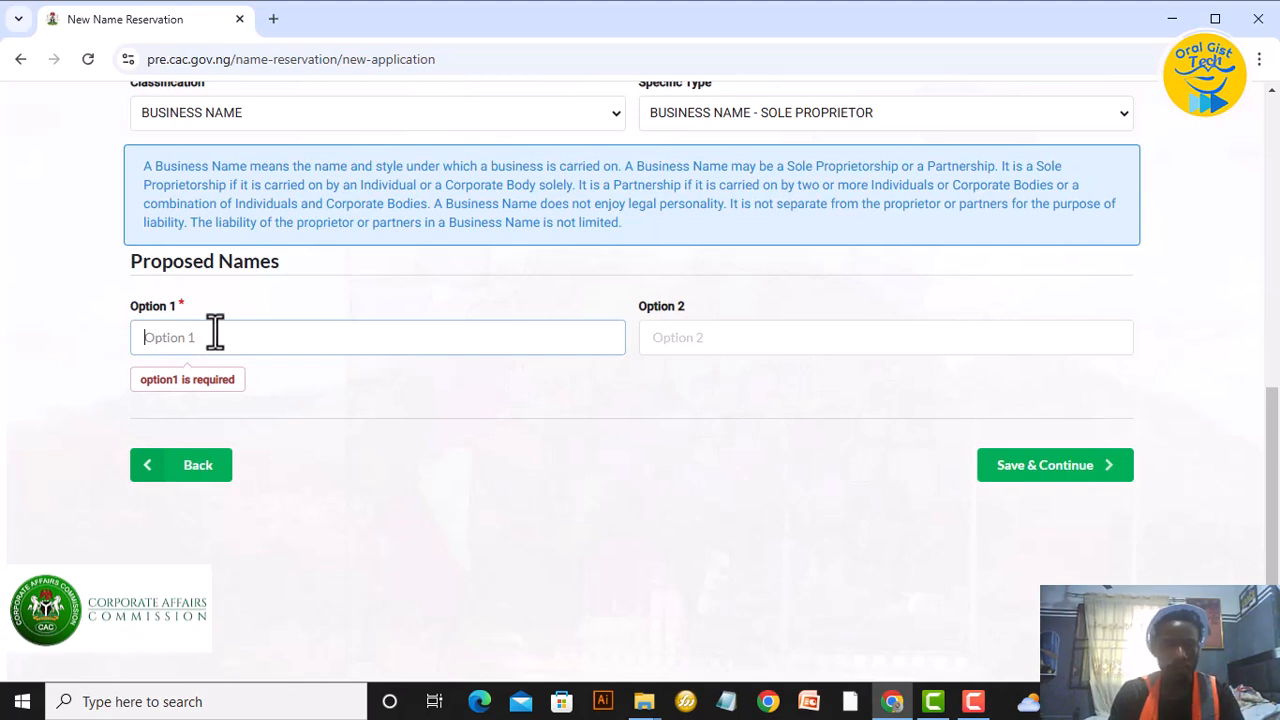
pyautogui.scroll(-1, 215, 331)
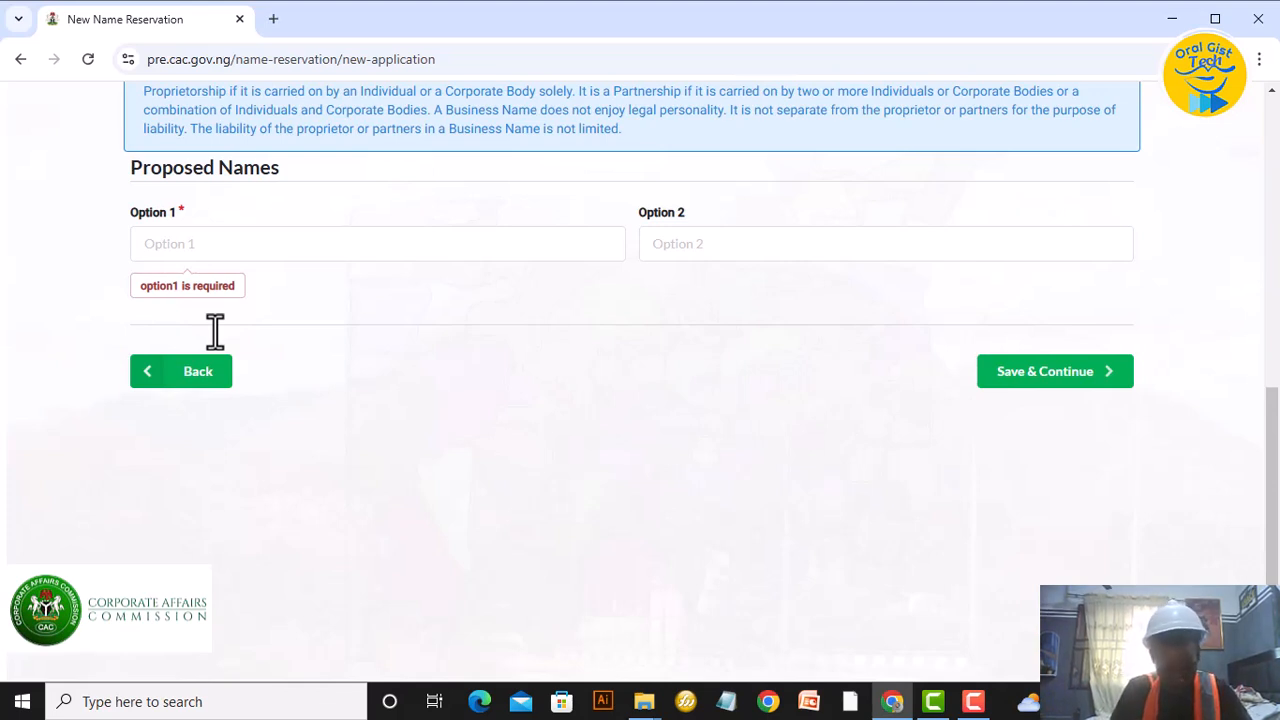
pyautogui.click(161, 244)
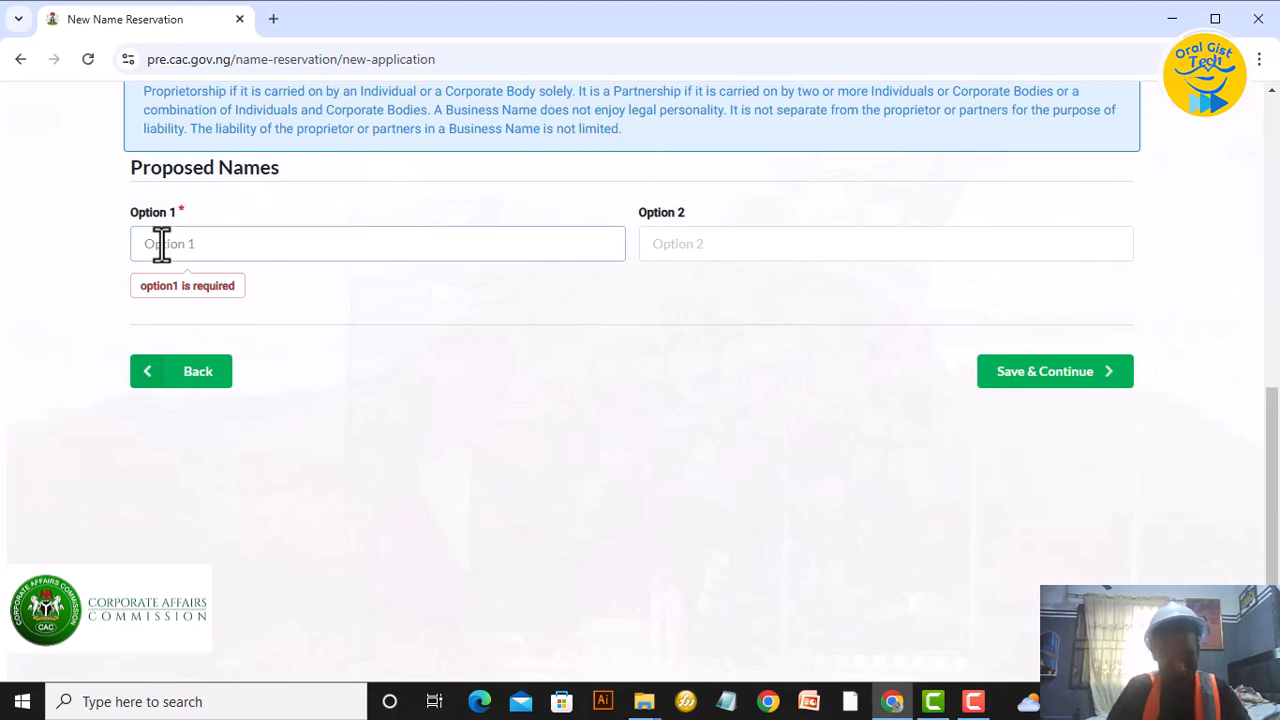
pyautogui.write('Or')
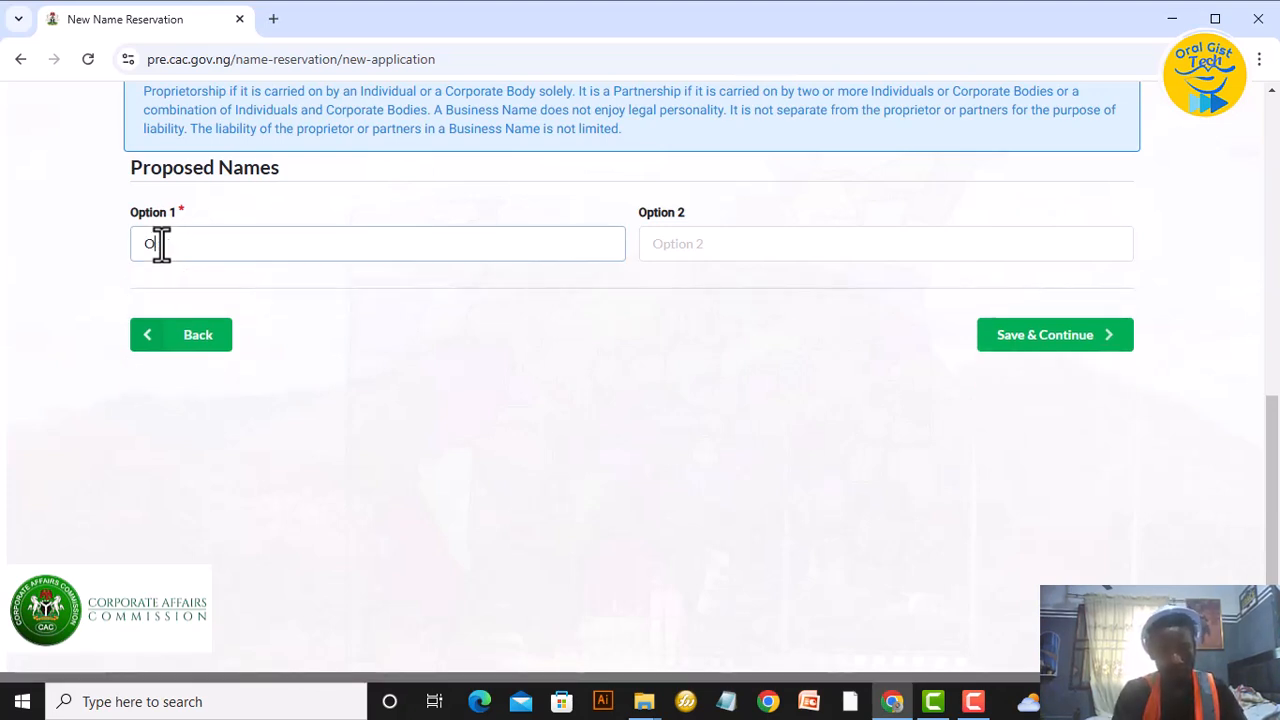
pyautogui.write('alGist')
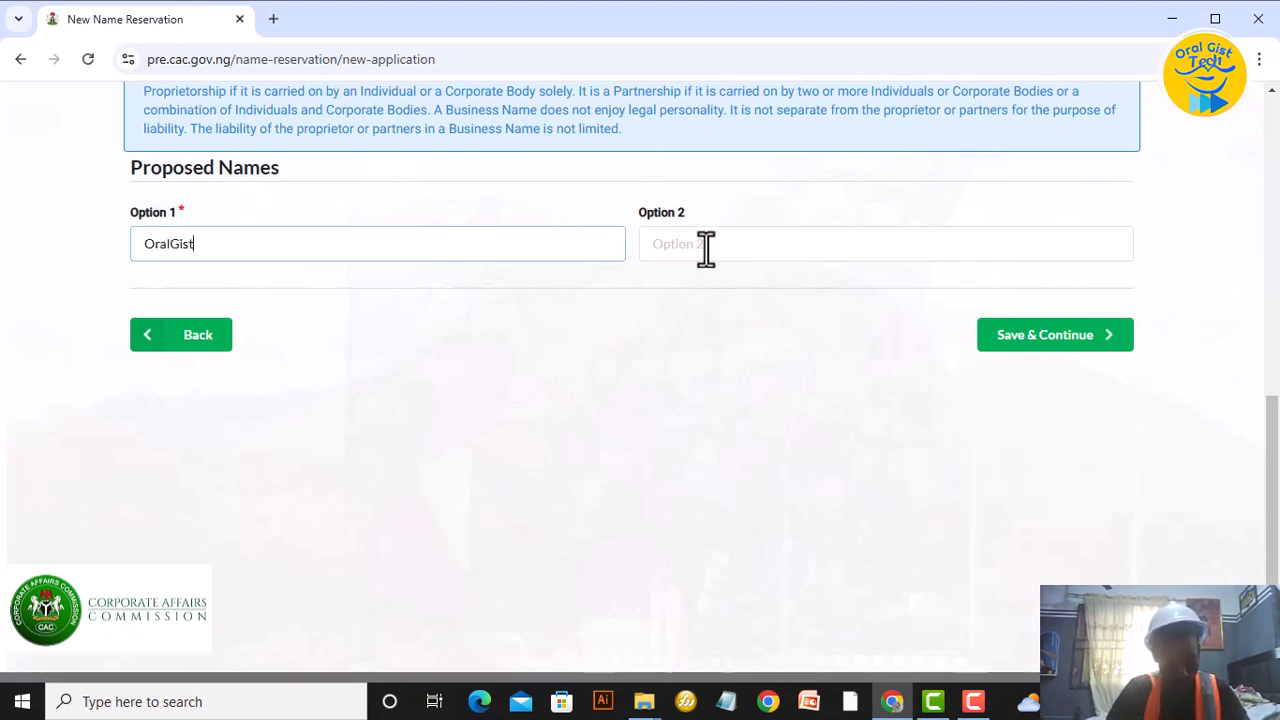
# Enter "OralGist Agency" as Option 2 of the proposed names.
pyautogui.click(705, 248)
pyautogui.write('Oral')
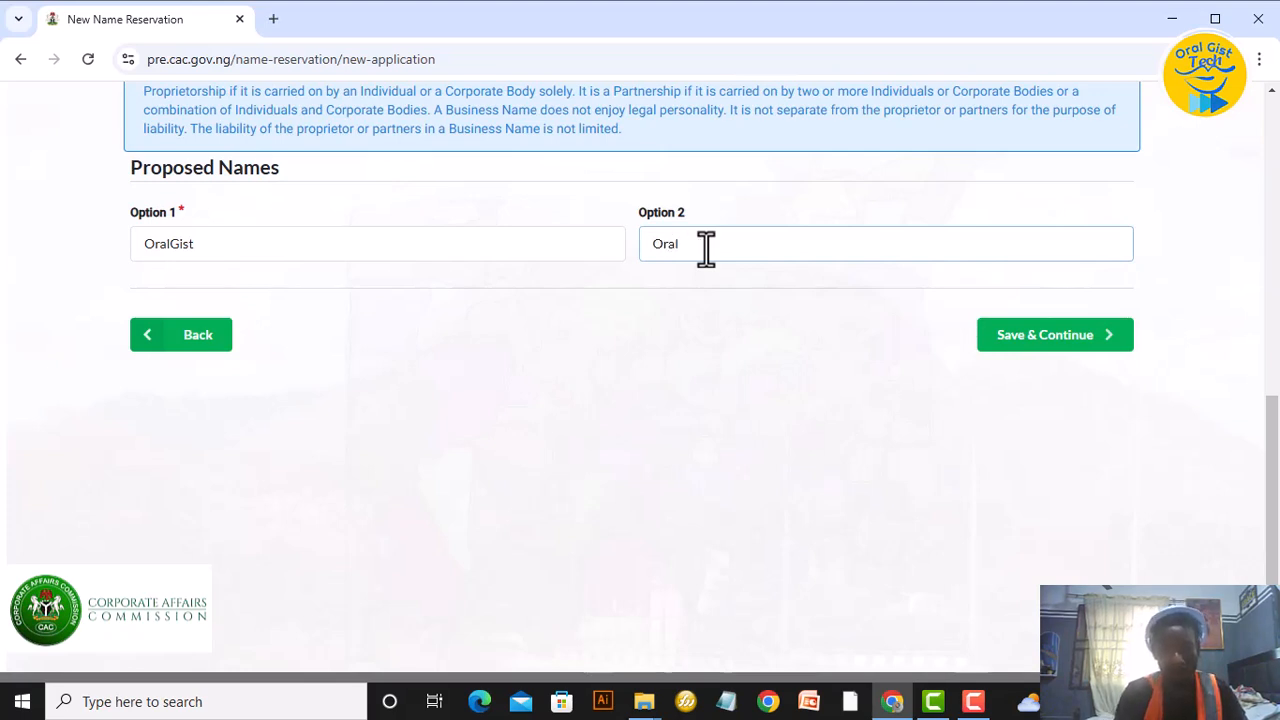
pyautogui.write('Gist')
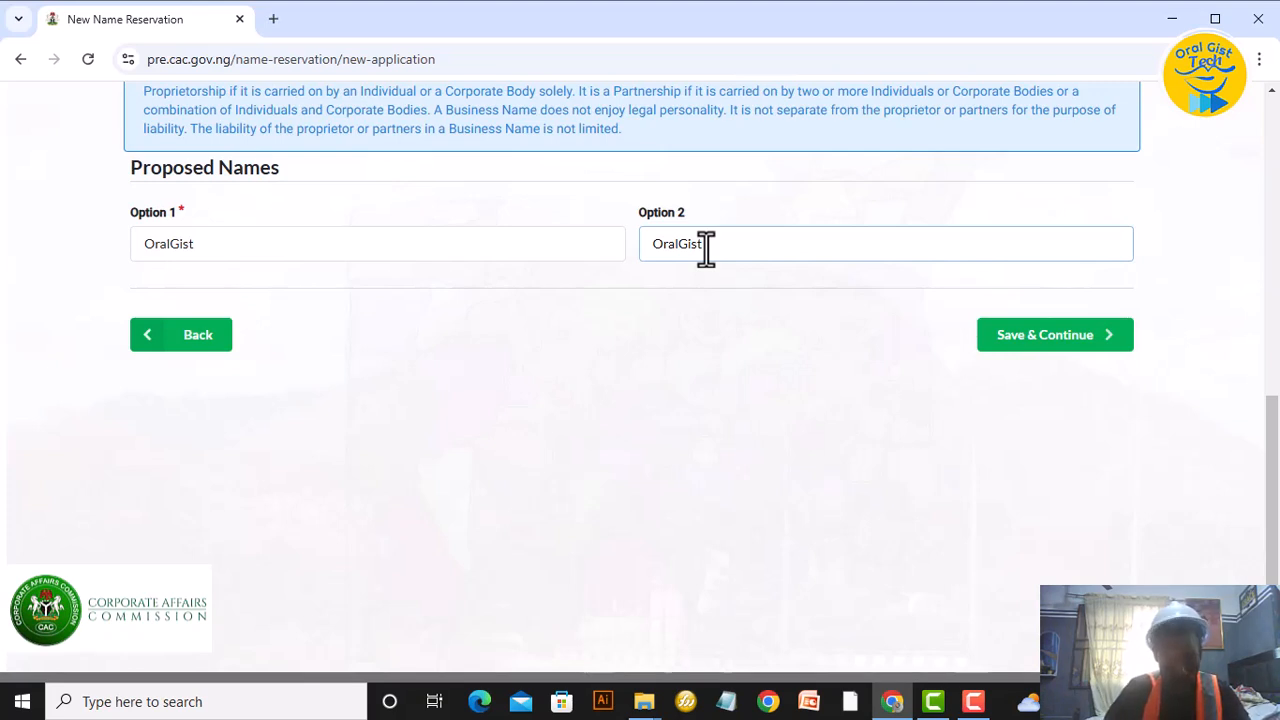
pyautogui.write('AnA')
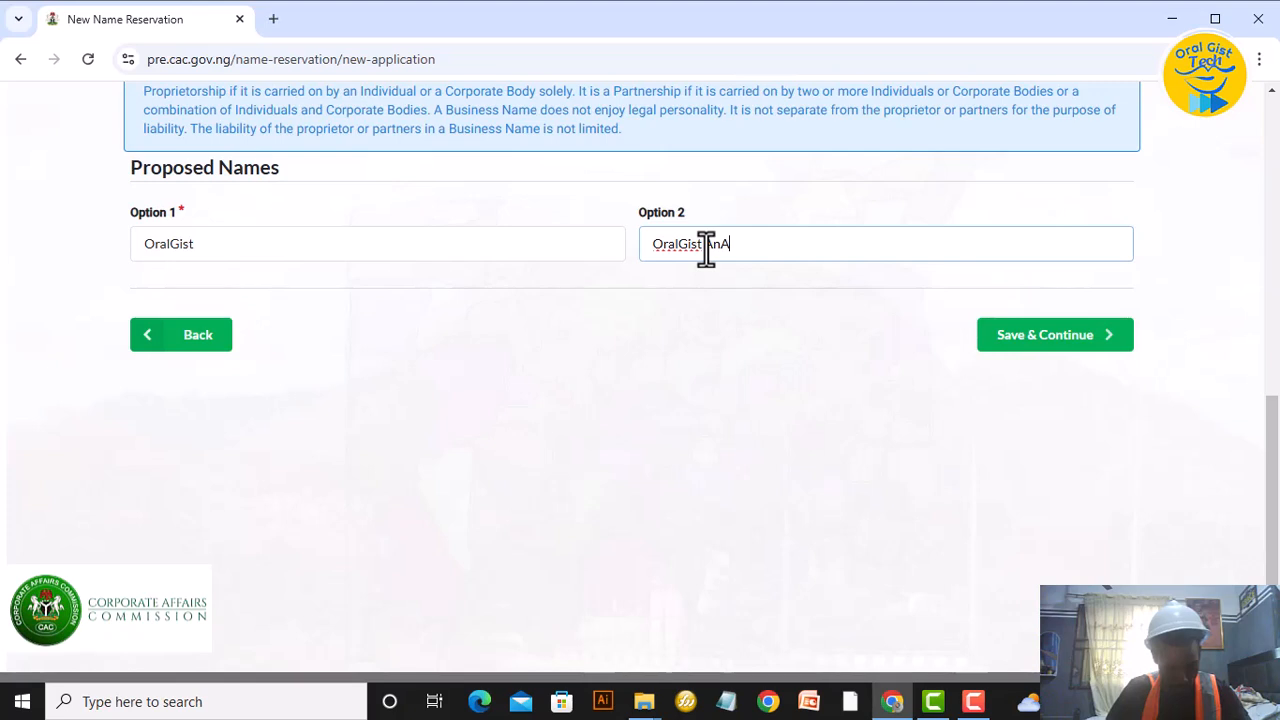
pyautogui.press('BackSpace')
pyautogui.press('BackSpace')
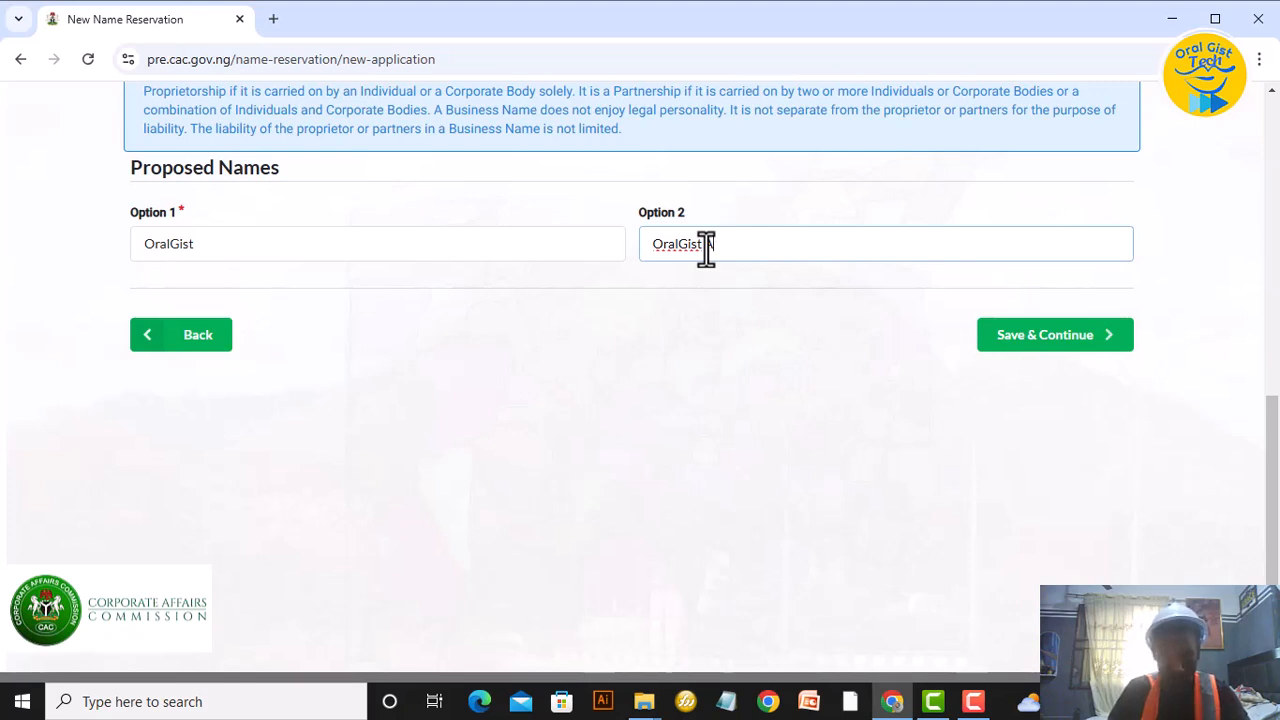
pyautogui.write('gency')
# Extend Option 1 of the proposed names to "OralGist Media", then save and continue to the objectives.
pyautogui.click(370, 244)
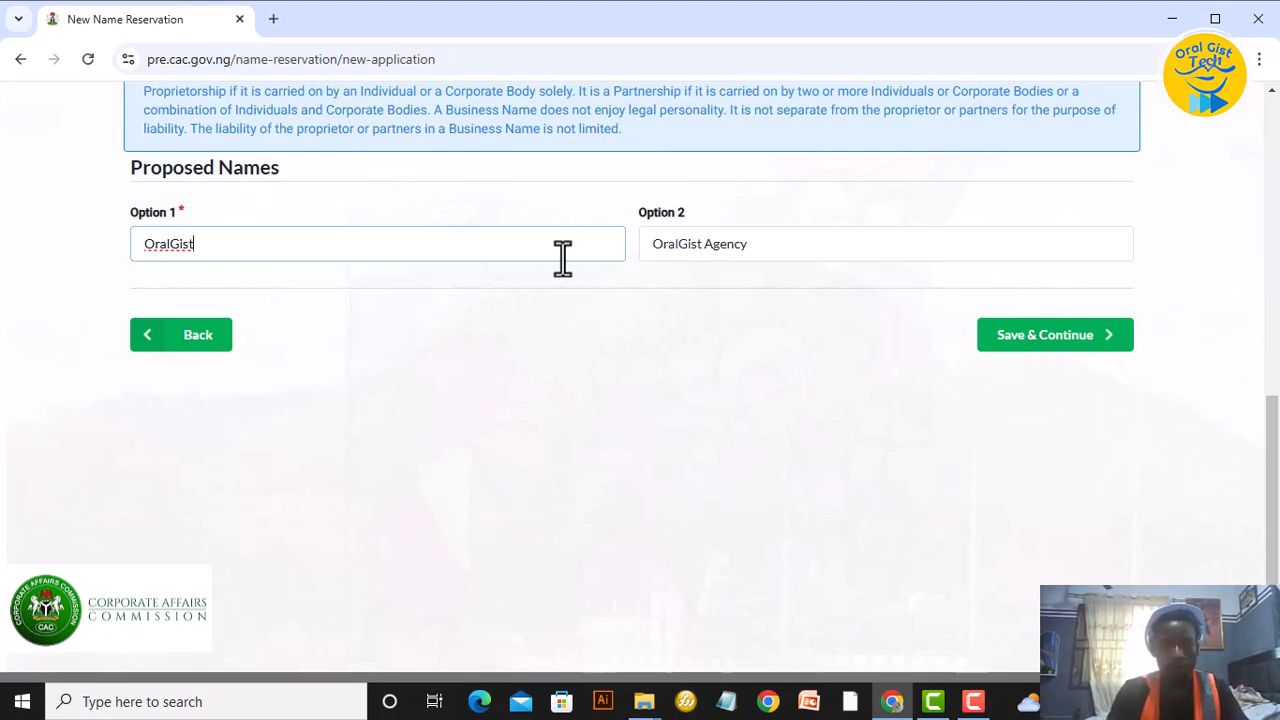
pyautogui.write('Media')
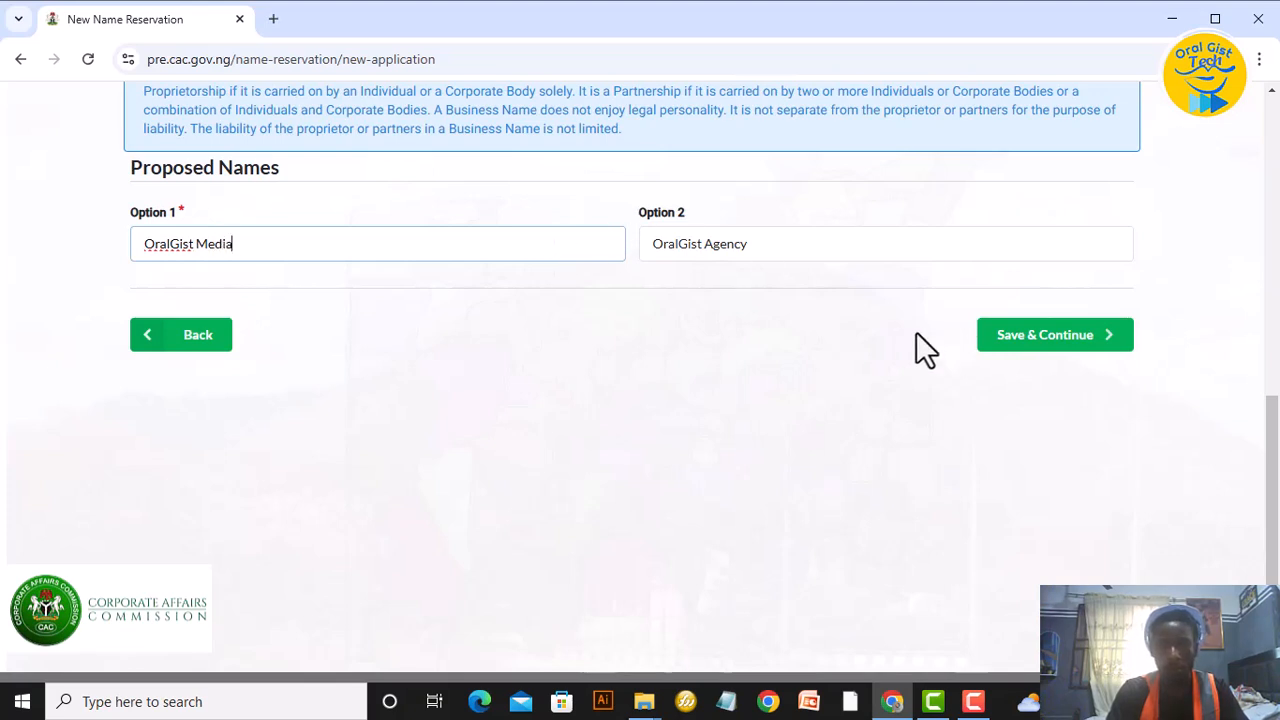
pyautogui.click(1060, 355)
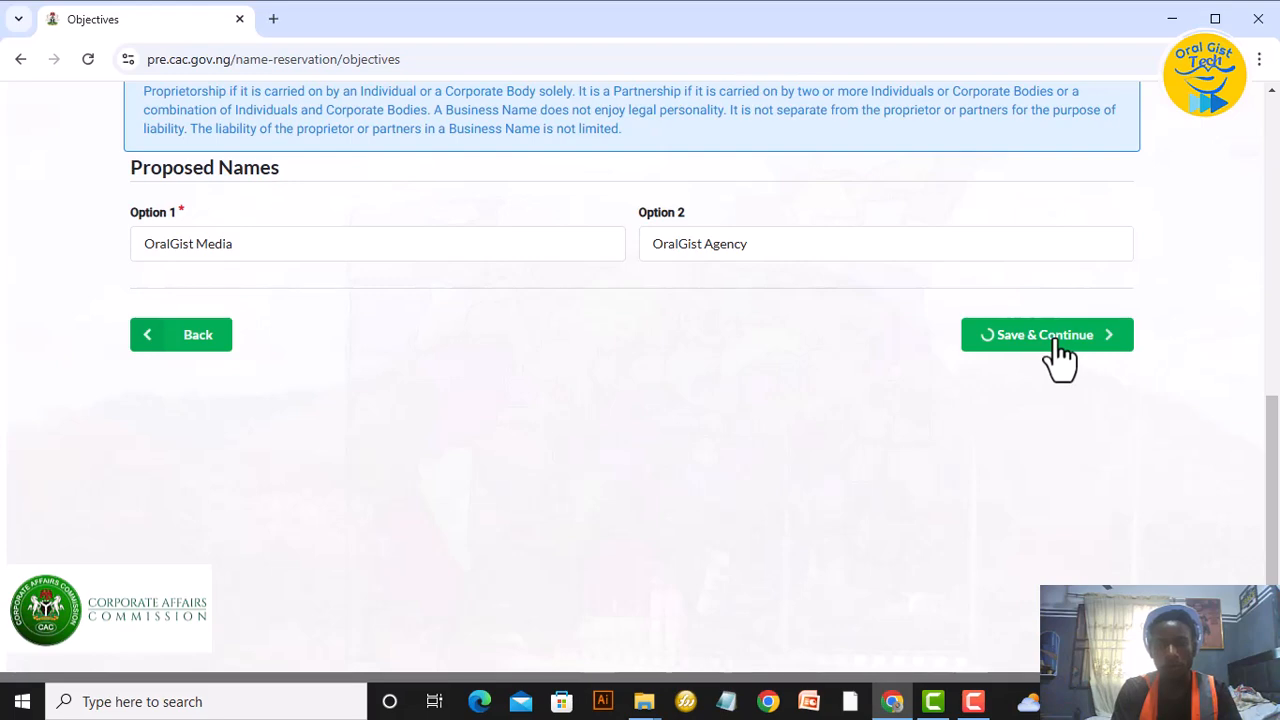
# Set the reason for the availability search to NEW INCORPORATION / REGISTRATION.
pyautogui.scroll(-2, 1051, 326)
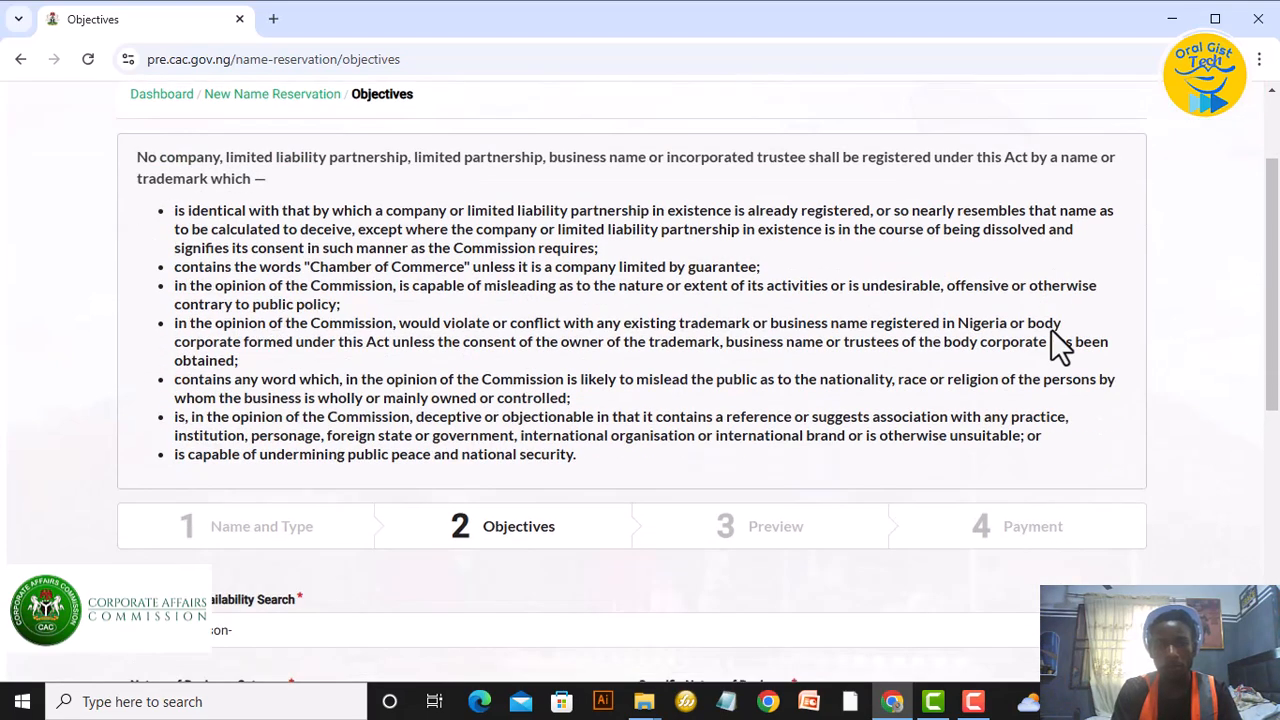
pyautogui.scroll(-3, 945, 290)
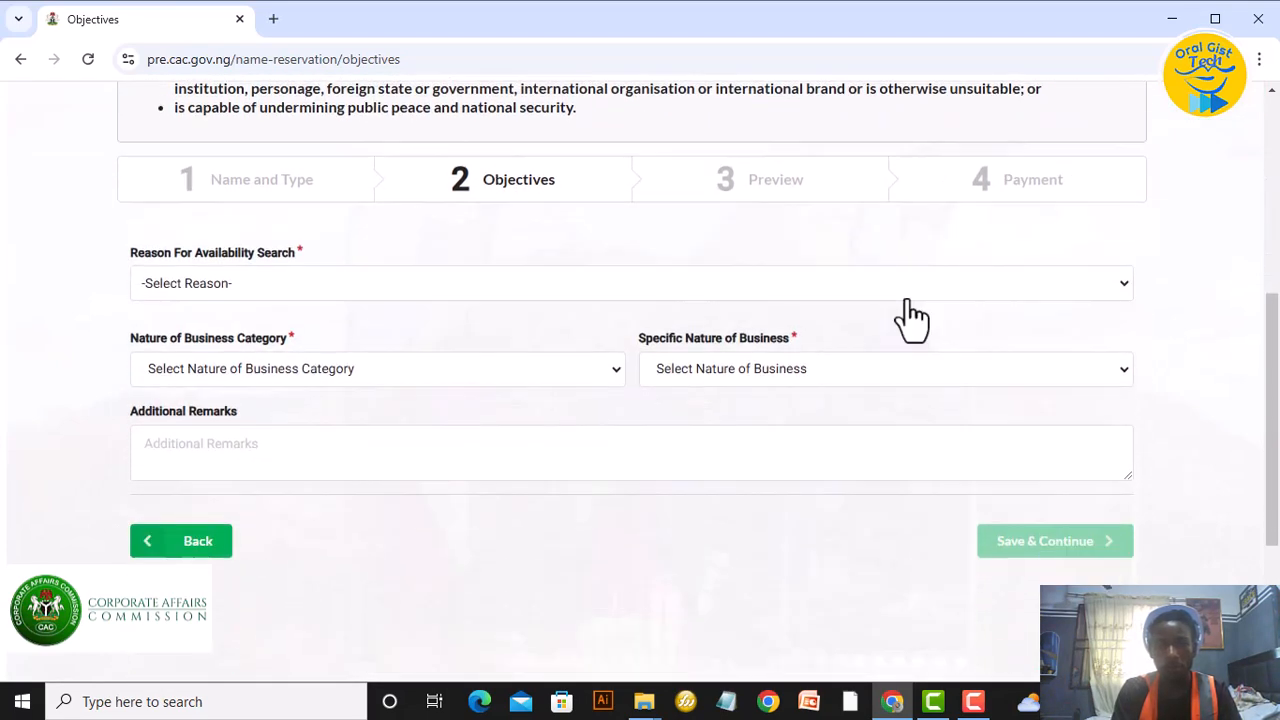
pyautogui.scroll(3, 908, 317)
pyautogui.scroll(-2, 829, 295)
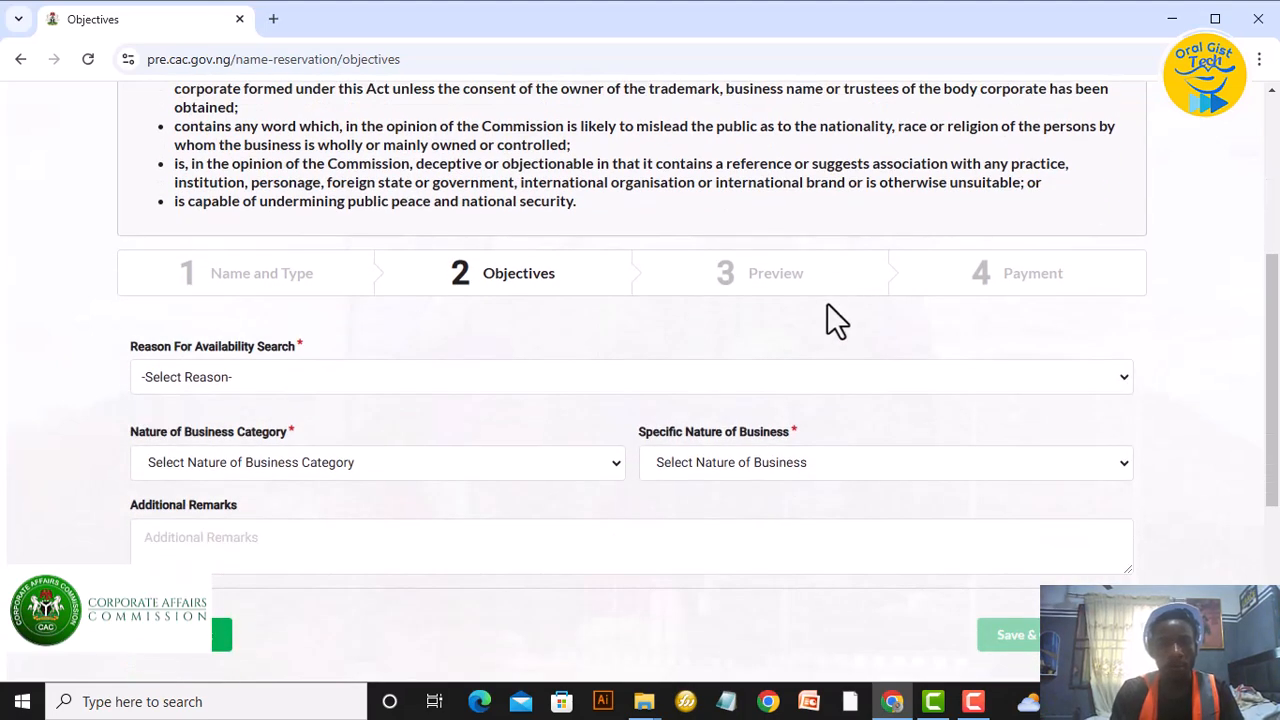
pyautogui.click(504, 384)
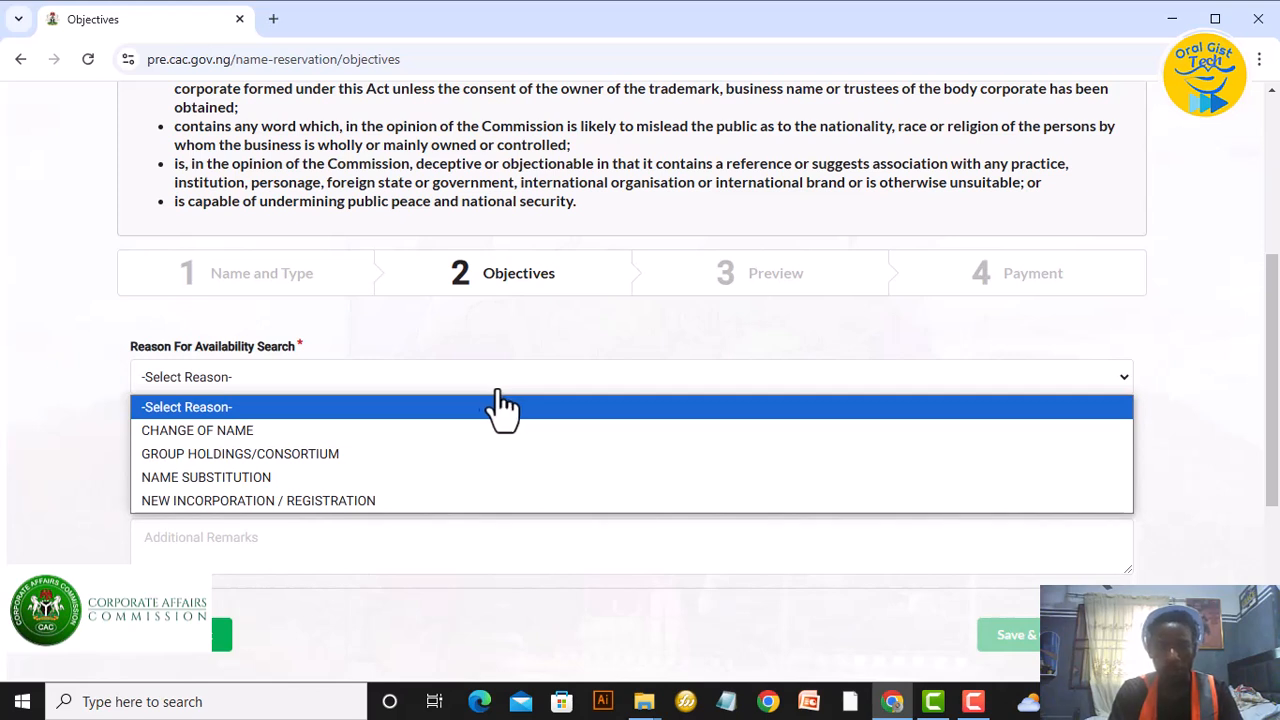
pyautogui.click(387, 499)
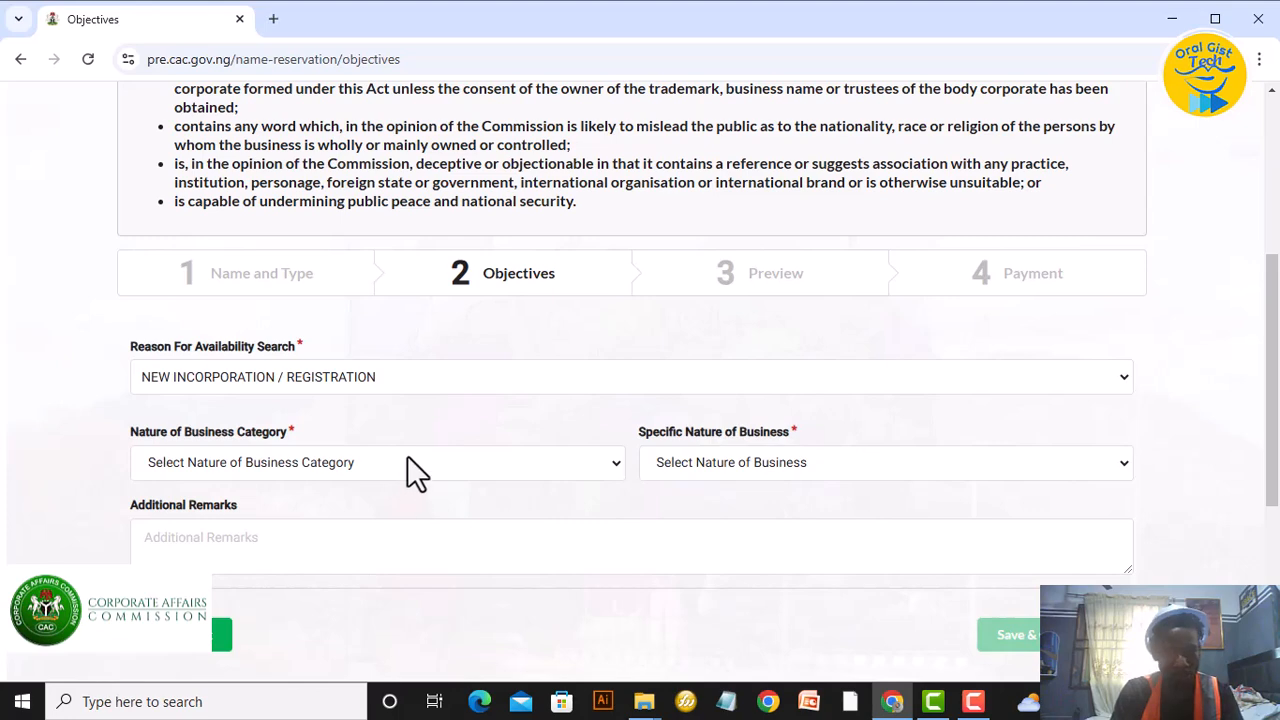
# Set the business category to INFORMATION AND COMMUNICATION and its specific nature to SOFTWARE DEVELOPMENT, WEB DESIGN AND INTRANET DEVELOPMENT.
pyautogui.click(407, 462)
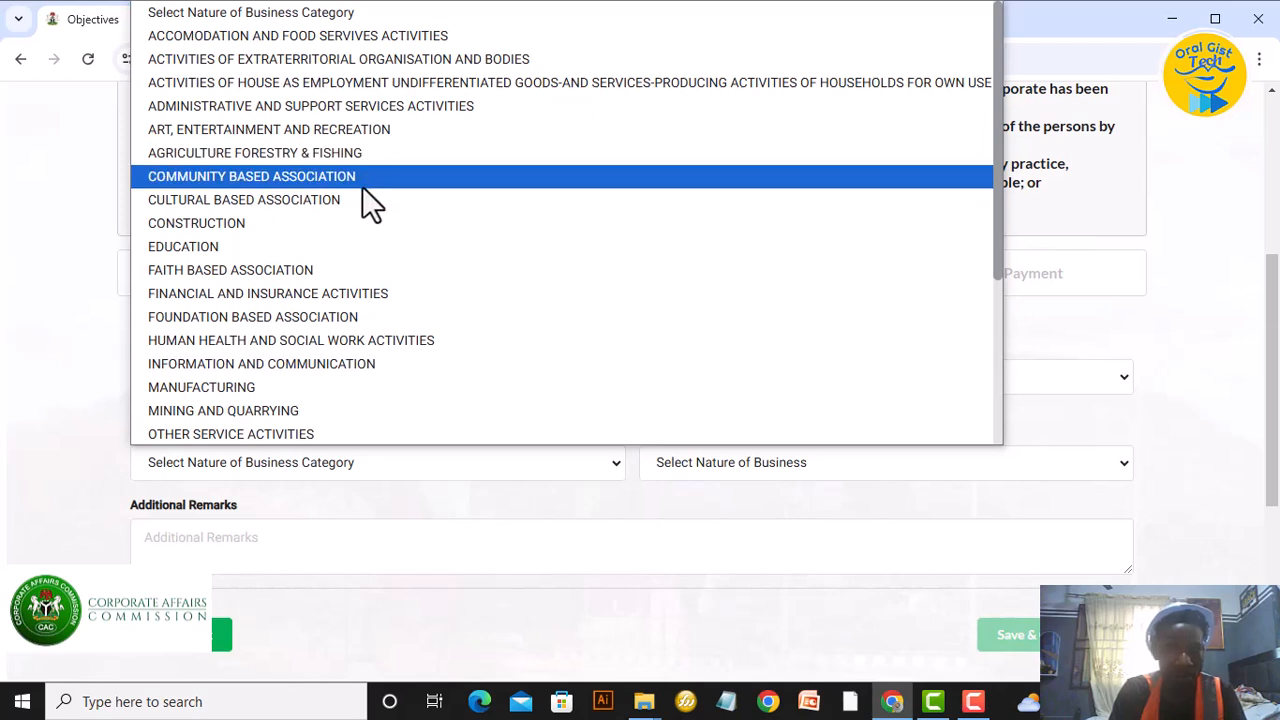
pyautogui.click(384, 365)
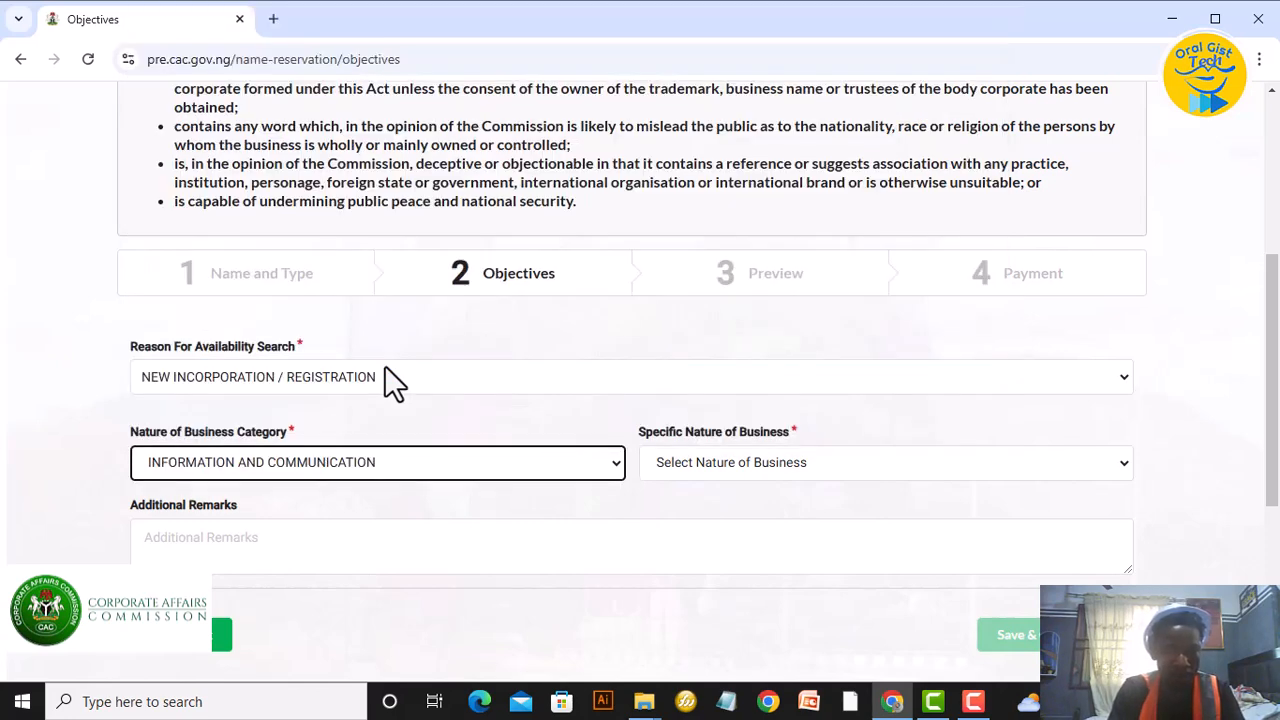
pyautogui.scroll(-2, 520, 357)
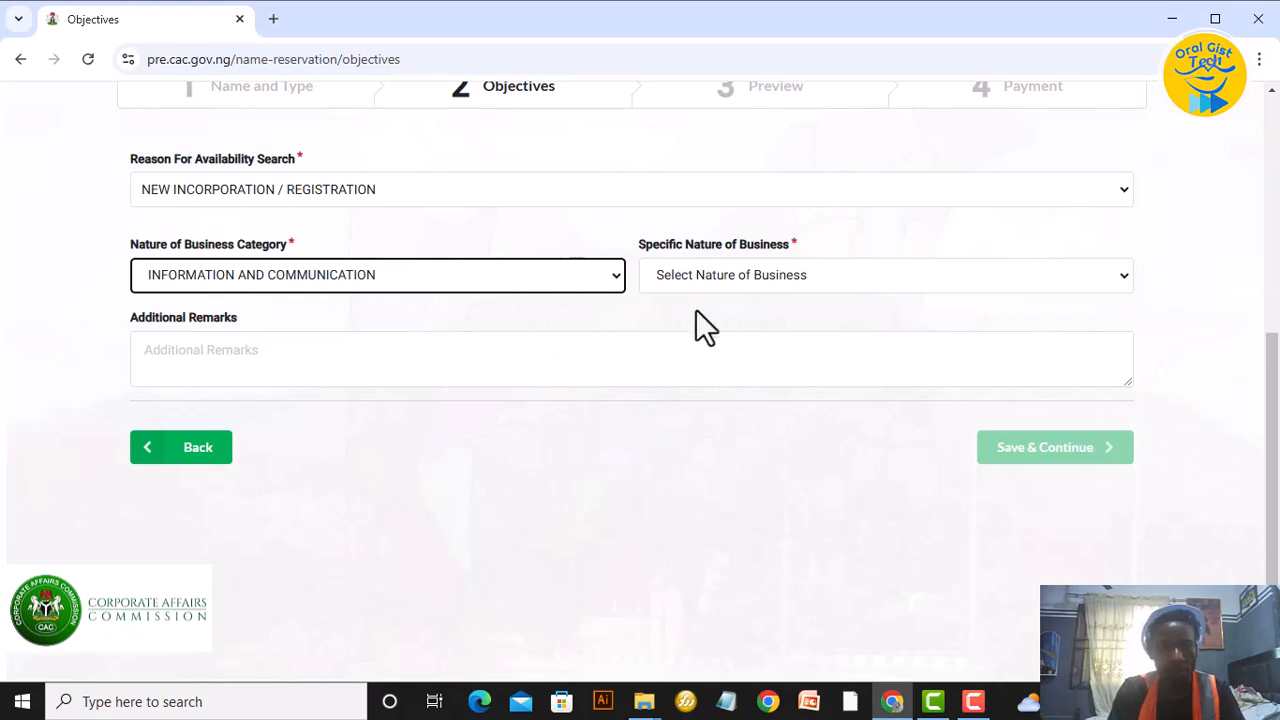
pyautogui.click(708, 278)
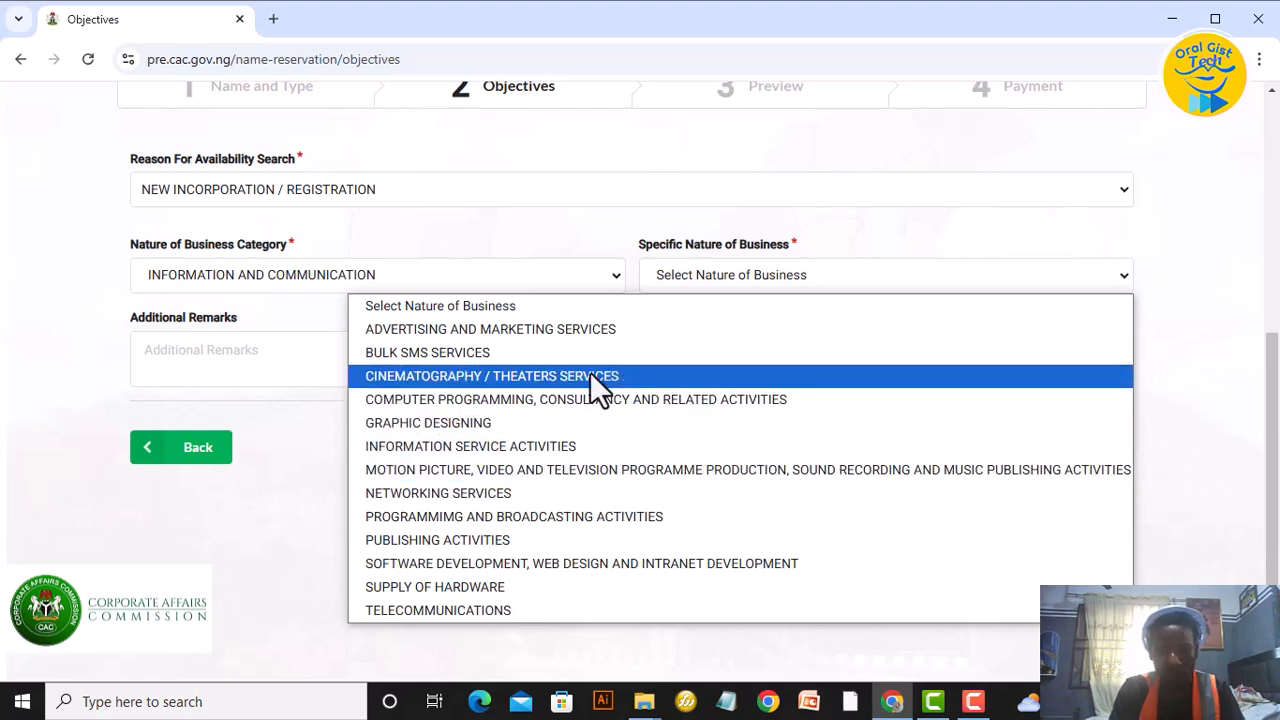
pyautogui.click(580, 564)
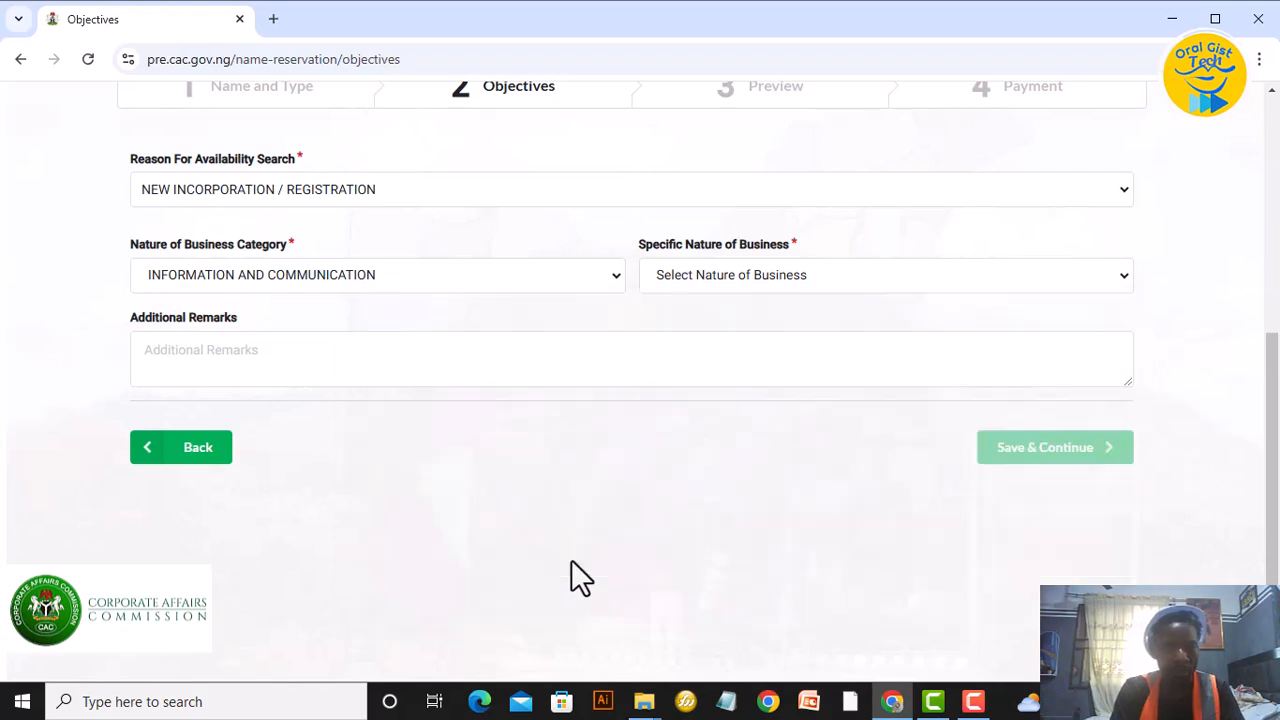
pyautogui.click(518, 363)
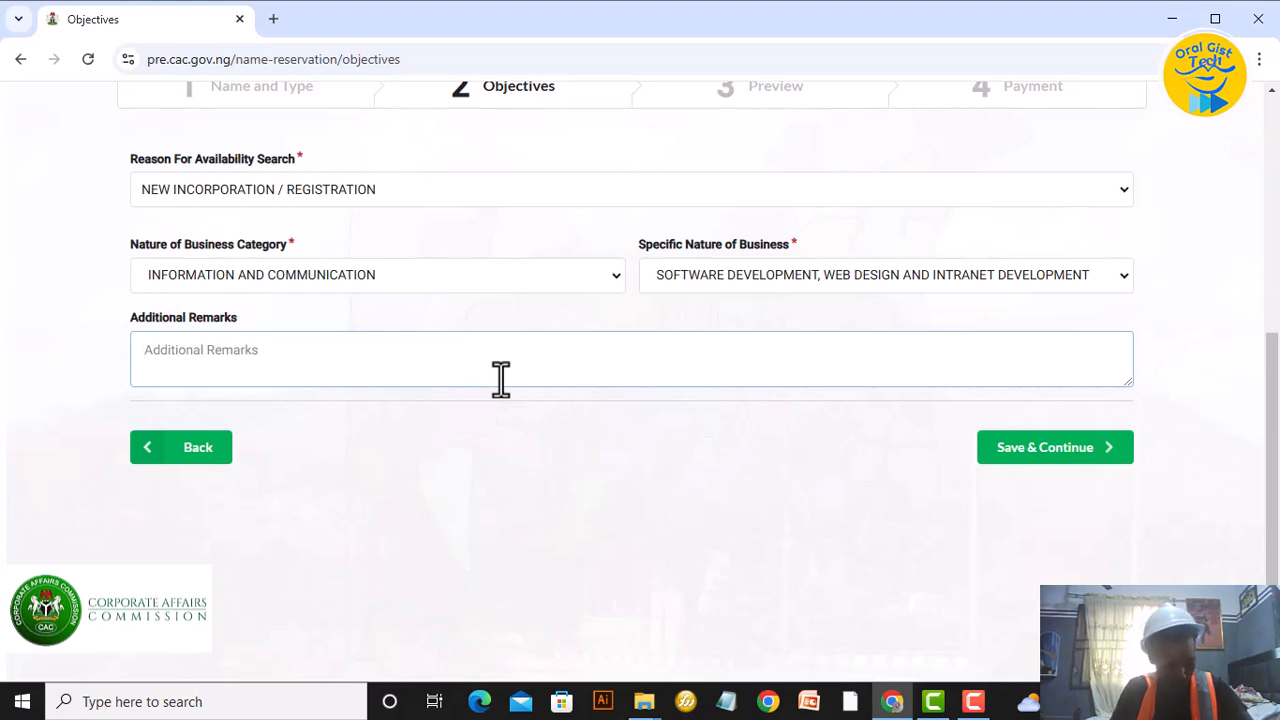
pyautogui.write('Web')
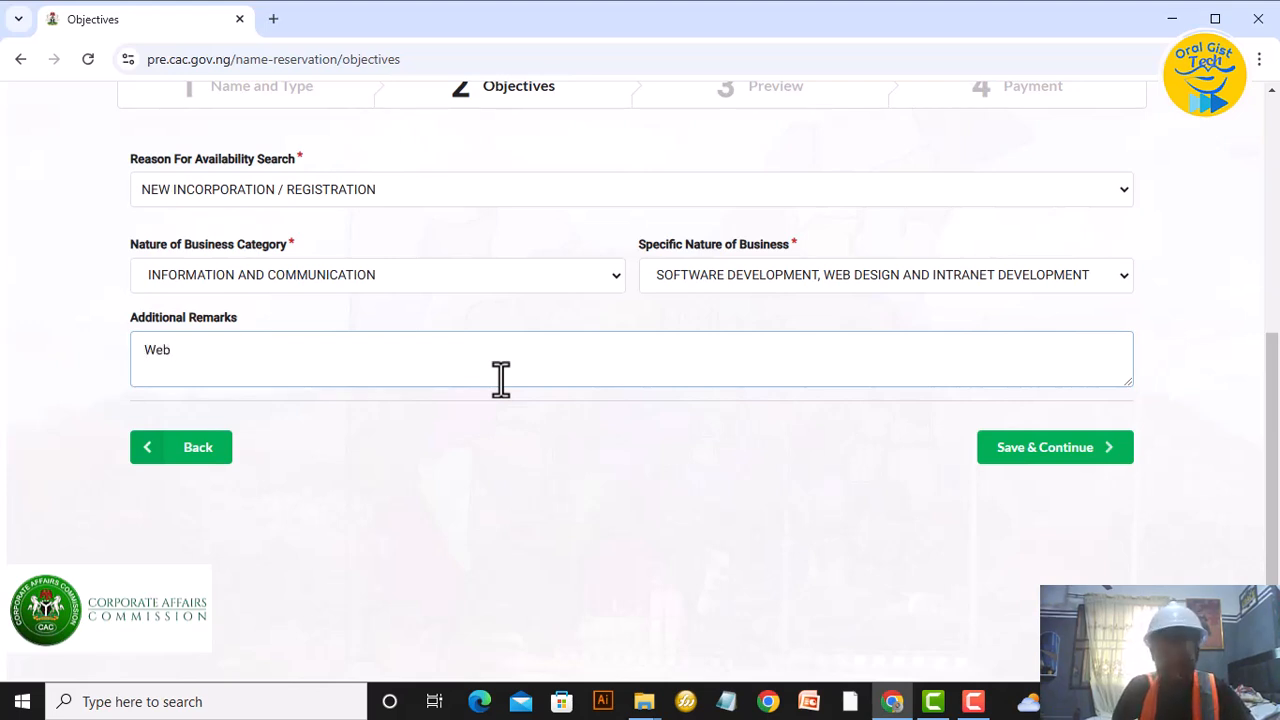
pyautogui.write(' Desi')
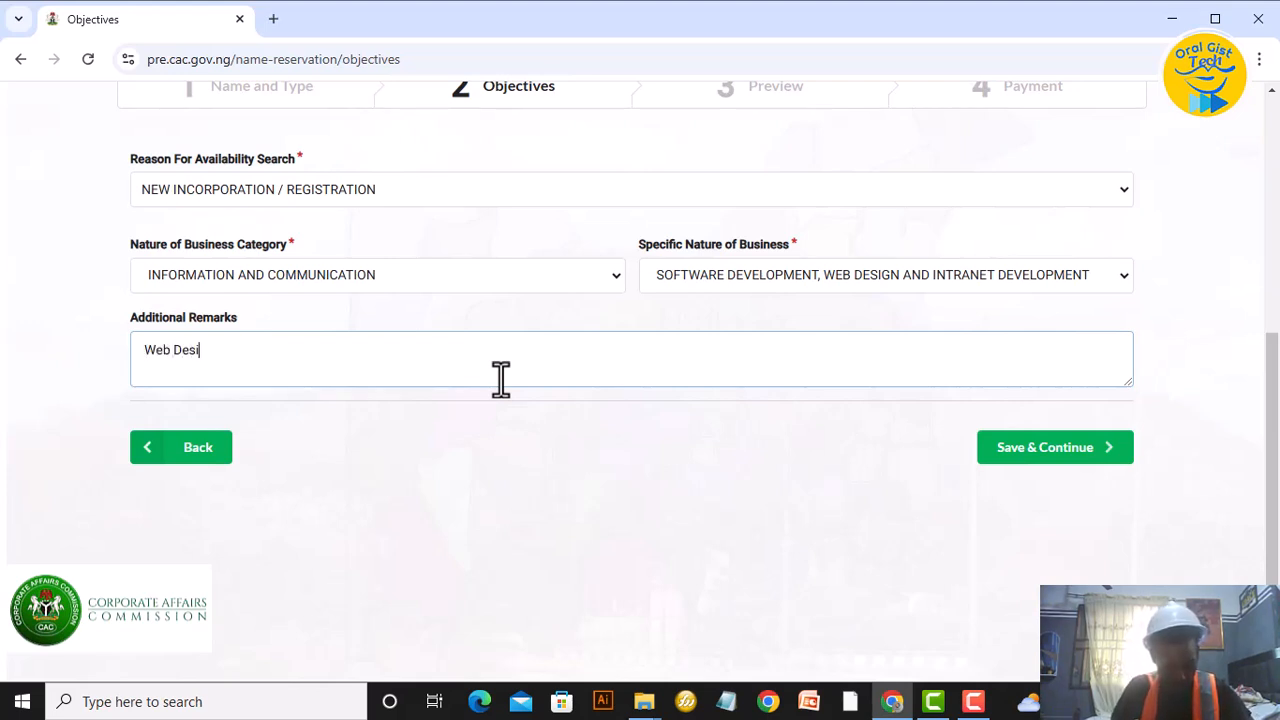
pyautogui.press('BackSpace')
pyautogui.press('BackSpace')
pyautogui.press('BackSpace')
pyautogui.press('BackSpace')
pyautogui.press('BackSpace')
pyautogui.press('BackSpace')
pyautogui.press('BackSpace')
pyautogui.press('BackSpace')
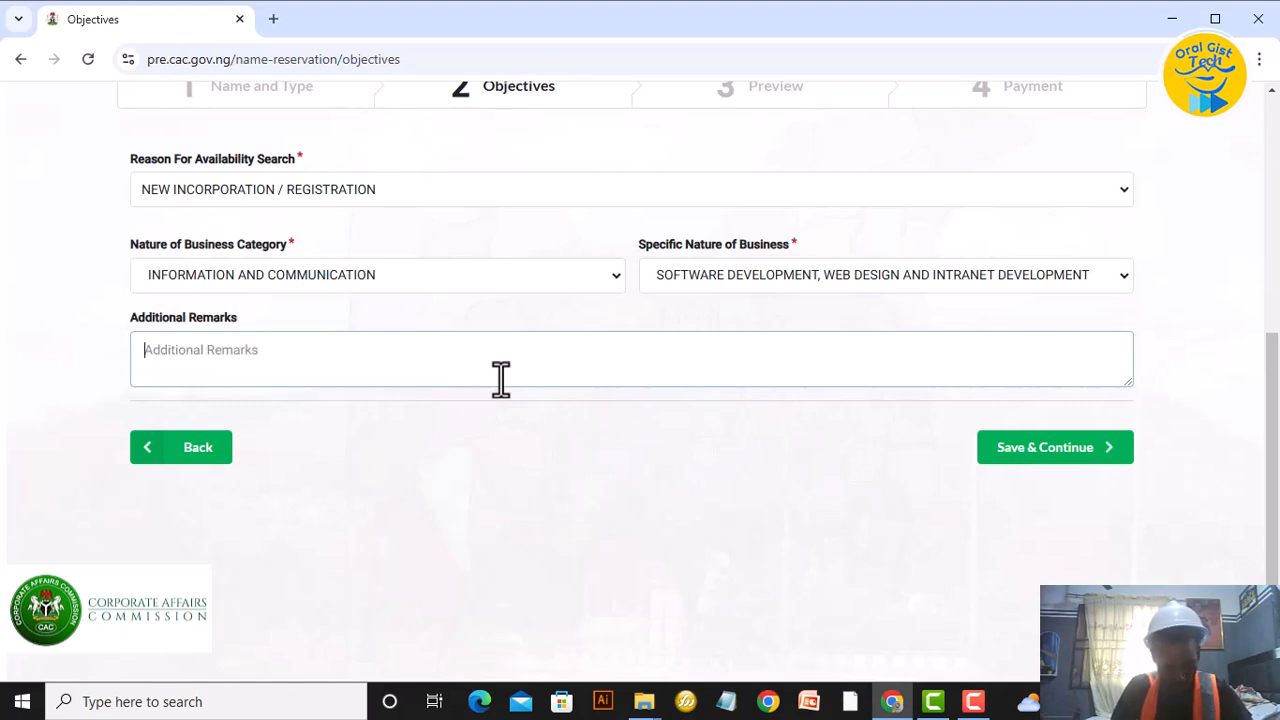
# Enter "Business Consultant And Digital Agency" as the additional remarks.
pyautogui.write('Busine')
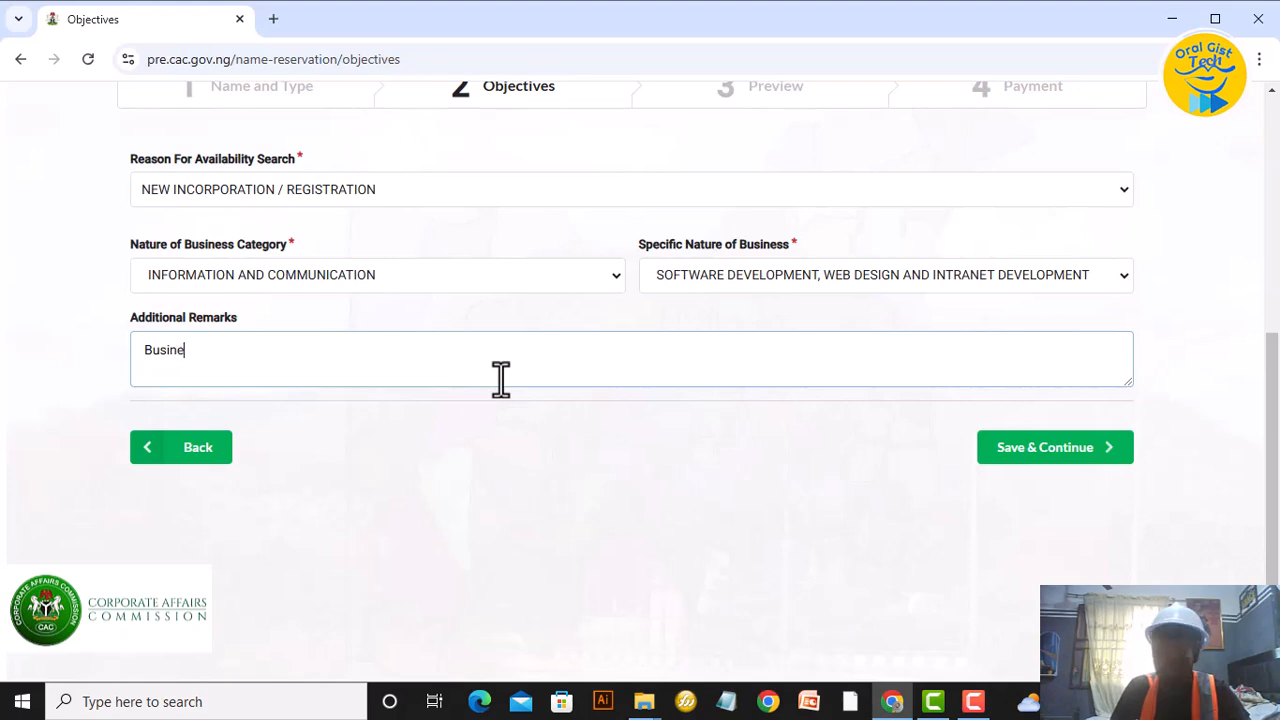
pyautogui.write('ss Con')
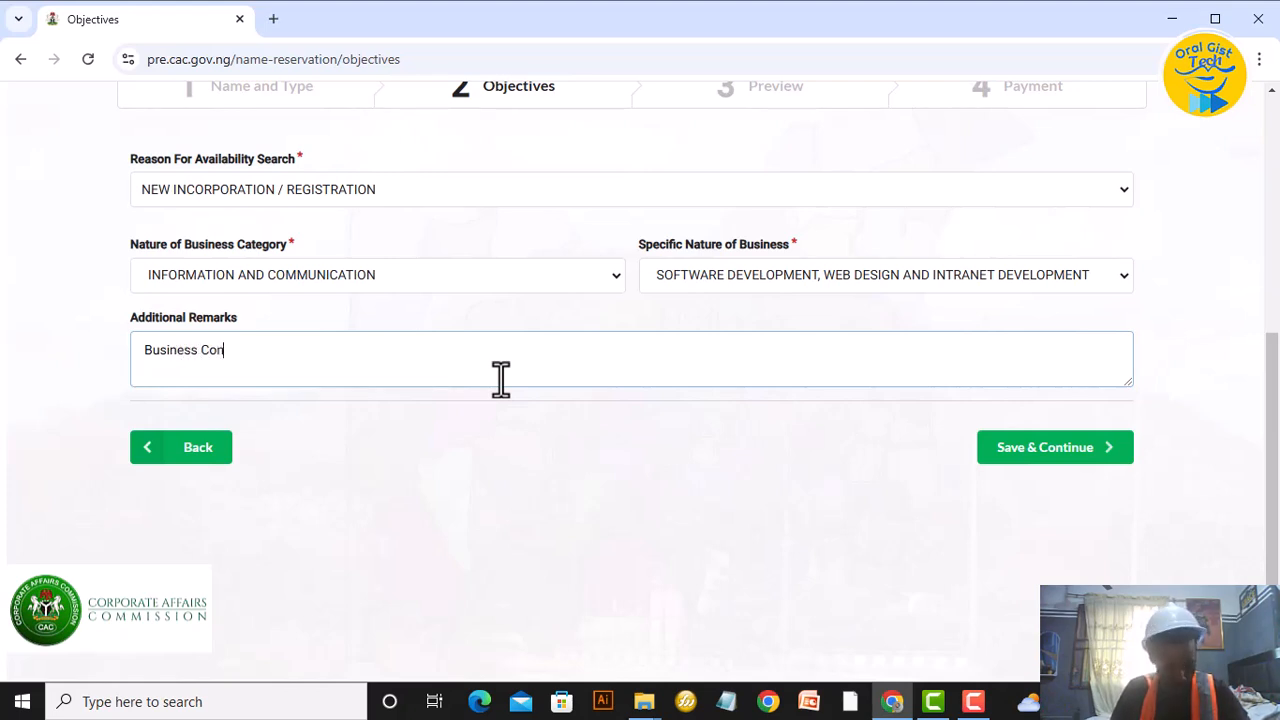
pyautogui.write('sultan')
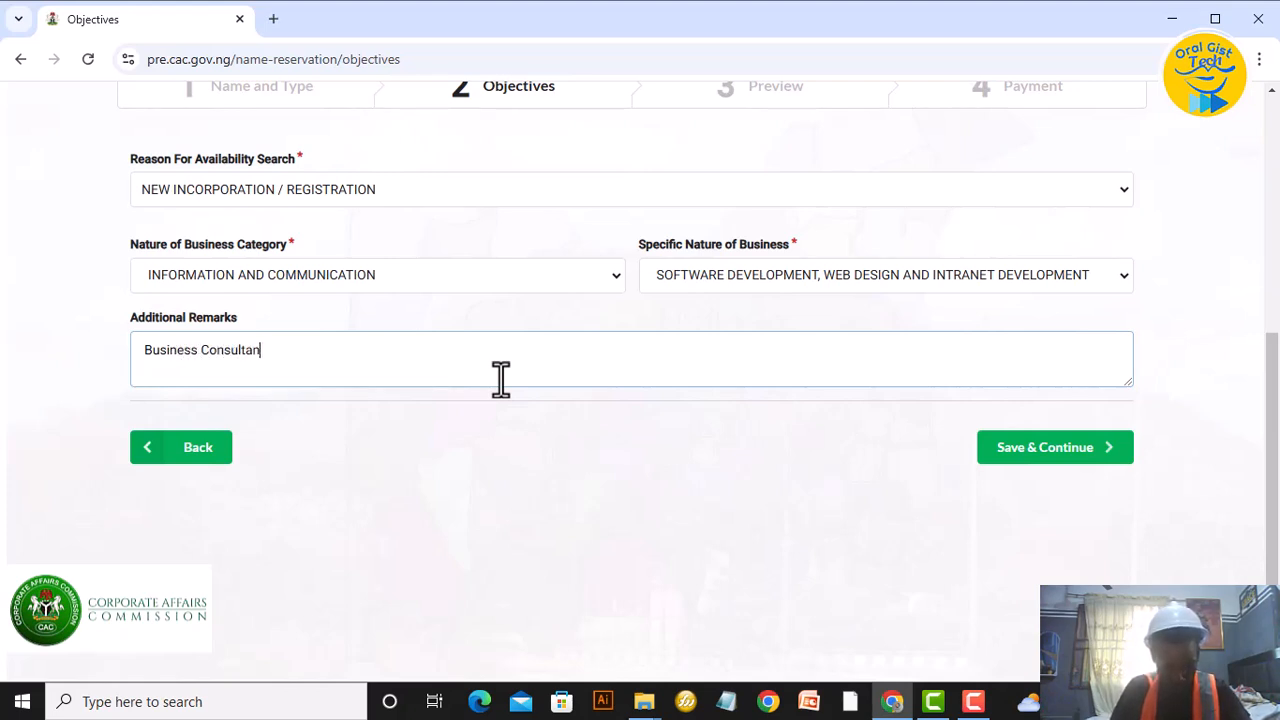
pyautogui.write('t AB')
pyautogui.press('BackSpace')
pyautogui.write('ND')
pyautogui.press('BackSpace')
pyautogui.press('BackSpace')
pyautogui.press('BackSpace')
pyautogui.write('nd Di')
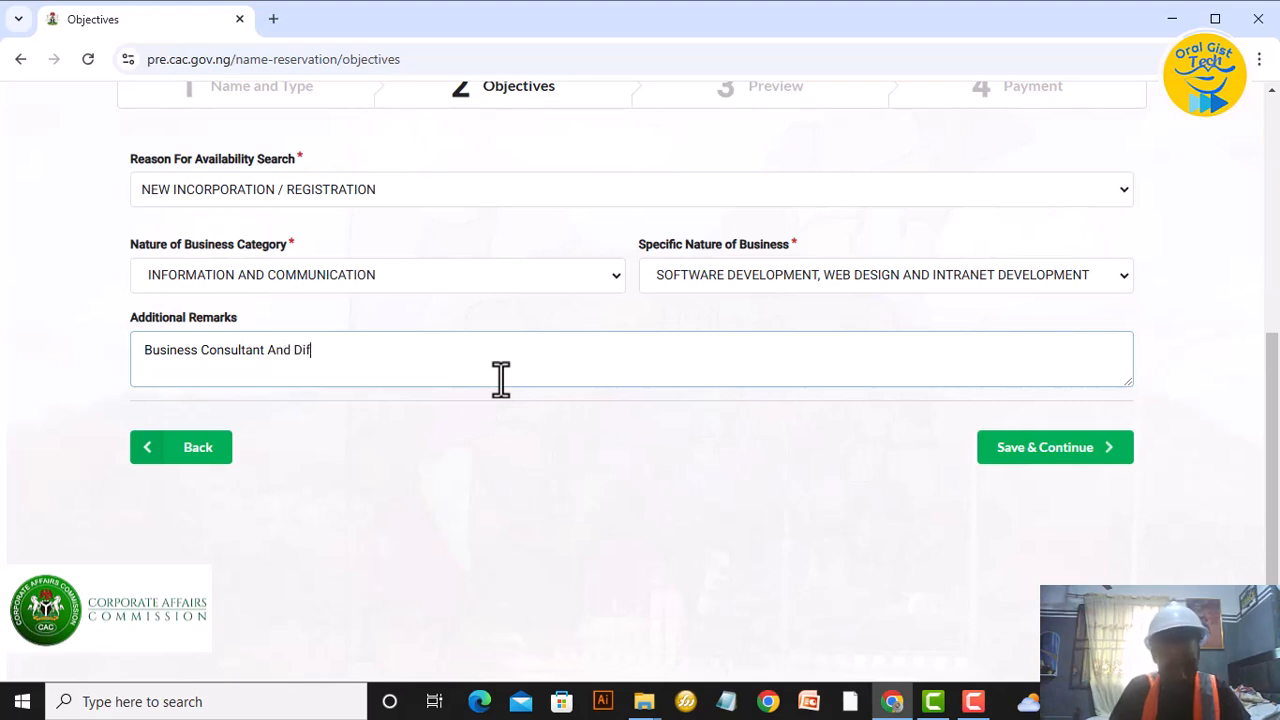
pyautogui.write('gi')
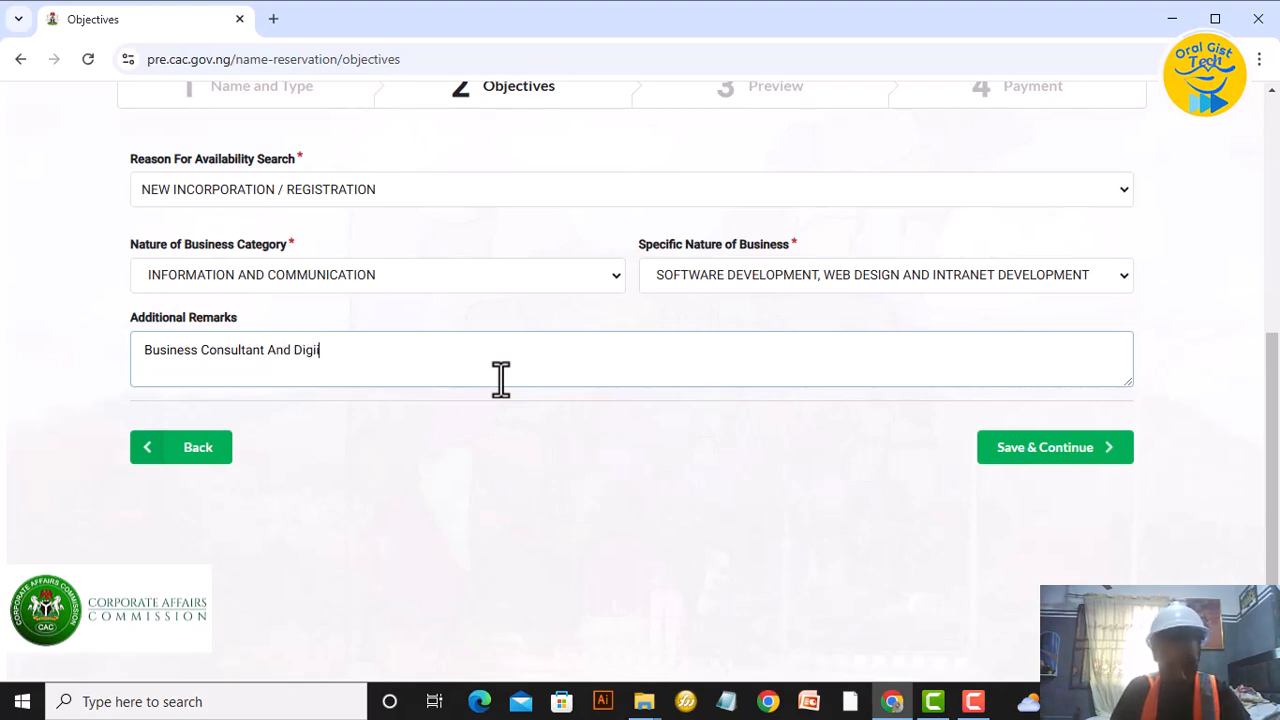
pyautogui.write('tal ')
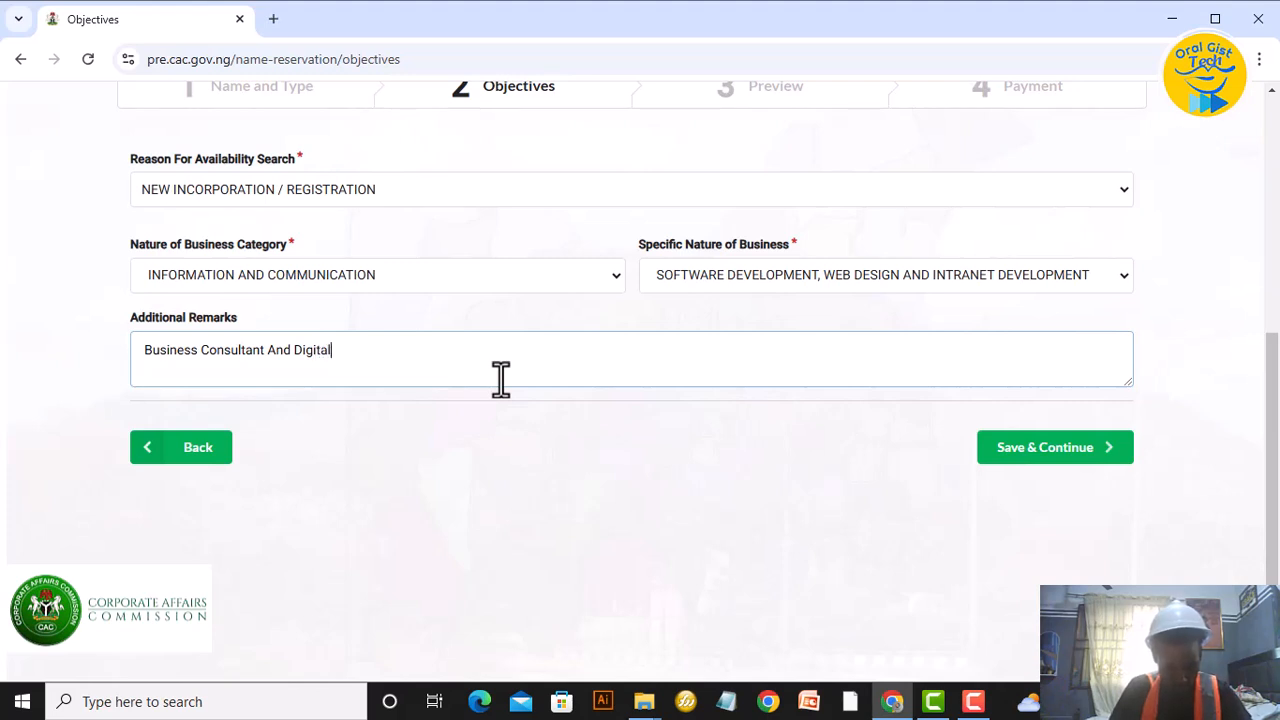
pyautogui.write('Agency')
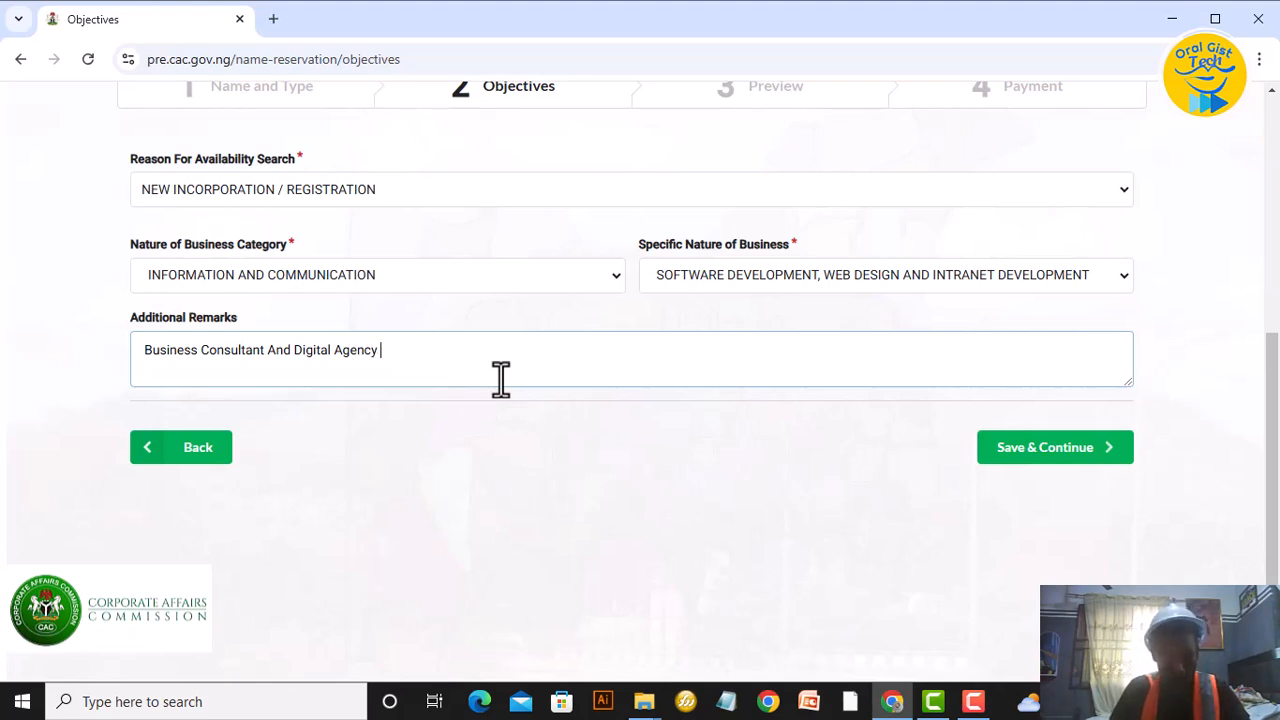
# Replace the word "And" in the additional remarks with a comma so they read "Business Consultant, Digital Agency".
pyautogui.press('Left')
pyautogui.press('Left')
pyautogui.press('Left')
pyautogui.press('Left')
pyautogui.press('Left')
pyautogui.press('Left')
pyautogui.press('Left')
pyautogui.press('Left')
pyautogui.press('Left')
pyautogui.press('Left')
pyautogui.press('Left')
pyautogui.press('Left')
pyautogui.press('Left')
pyautogui.press('Left')
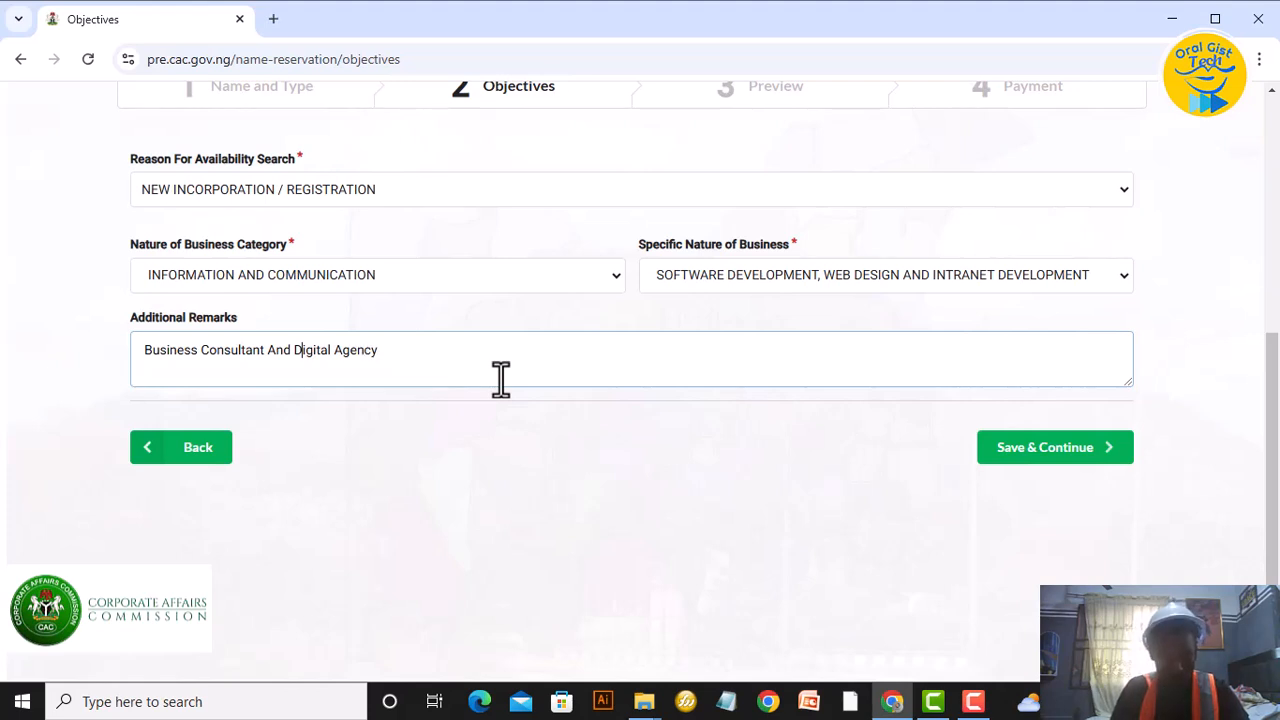
pyautogui.press('BackSpace')
pyautogui.press('BackSpace')
pyautogui.press('BackSpace')
pyautogui.press('BackSpace')
pyautogui.press('BackSpace')
pyautogui.press('BackSpace')
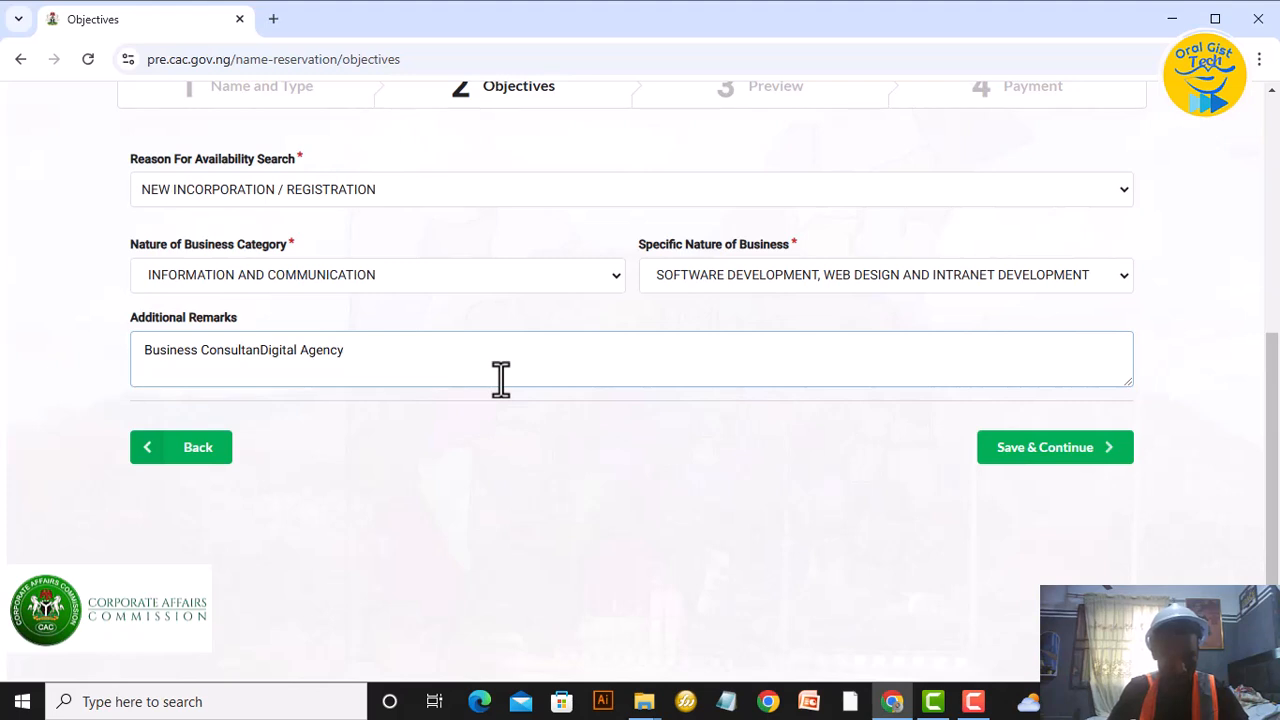
pyautogui.write('t,')
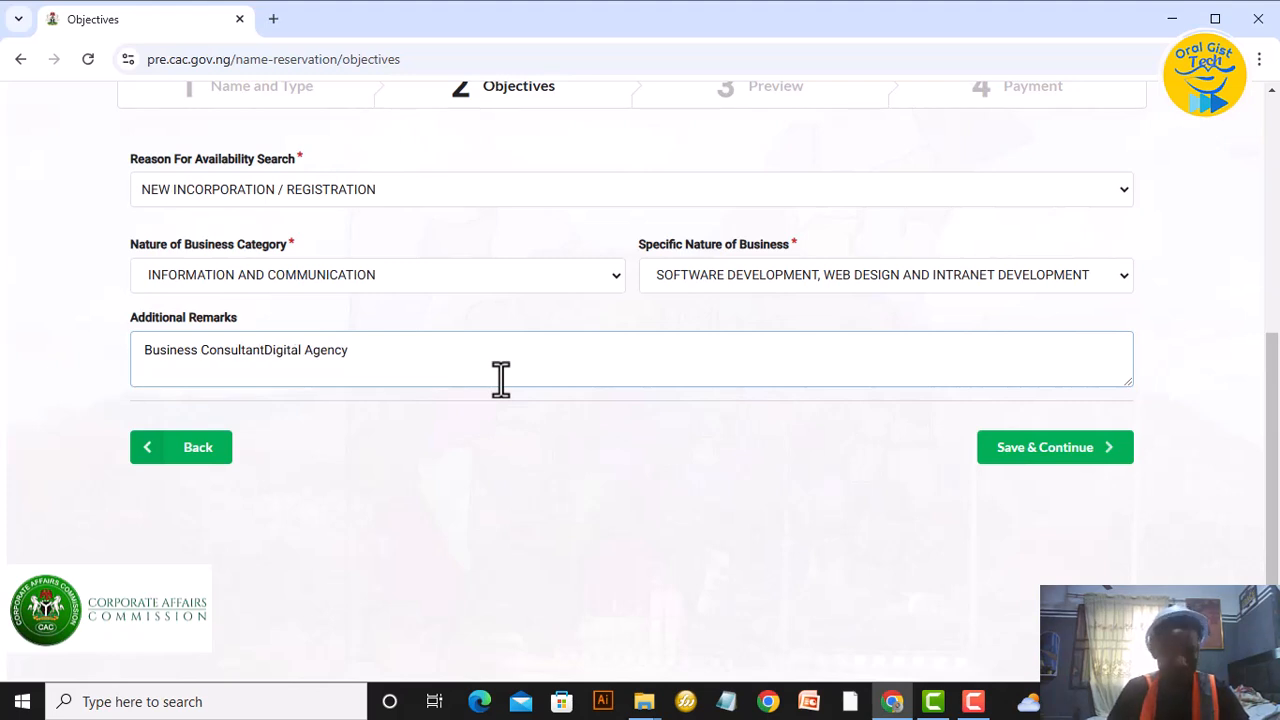
# Add "and Media" to the end of the additional remarks.
pyautogui.press('Right')
pyautogui.press('Right')
pyautogui.press('Right')
pyautogui.press('Right')
pyautogui.press('Right')
pyautogui.press('Right')
pyautogui.press('Right')
pyautogui.press('Right')
pyautogui.press('Right')
pyautogui.press('Right')
pyautogui.press('Right')
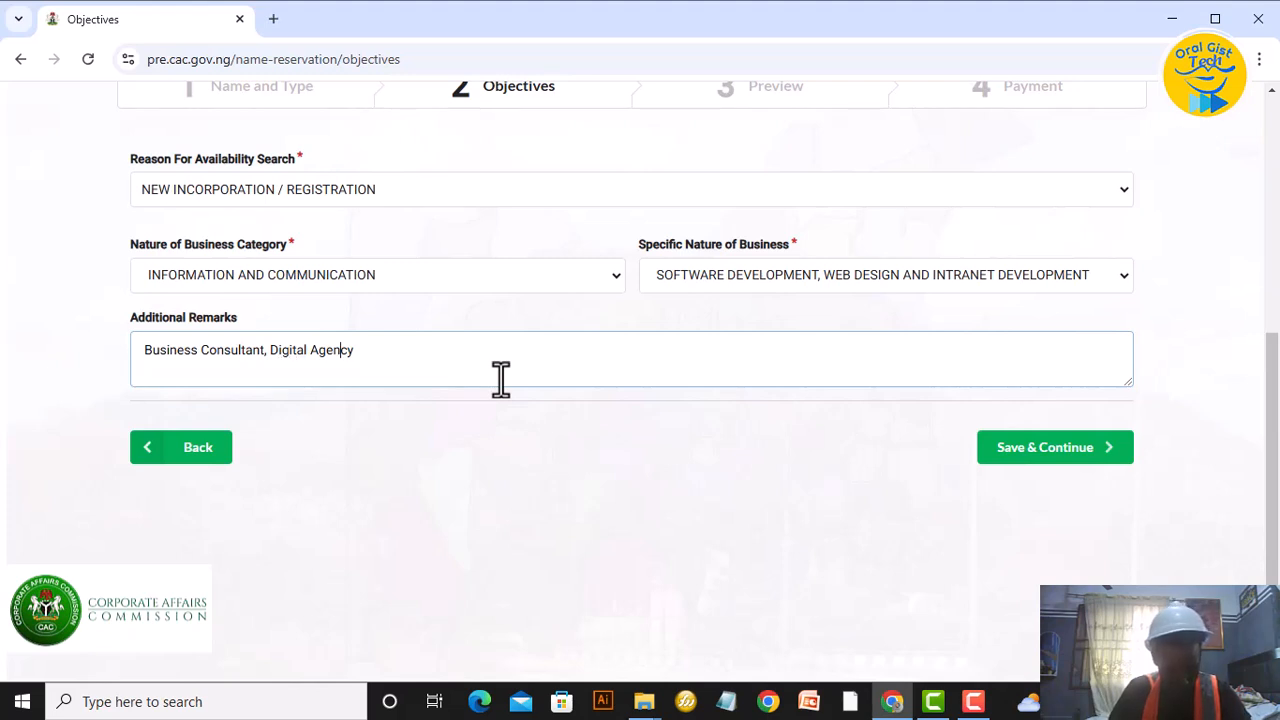
pyautogui.press('Right')
pyautogui.write('and ')
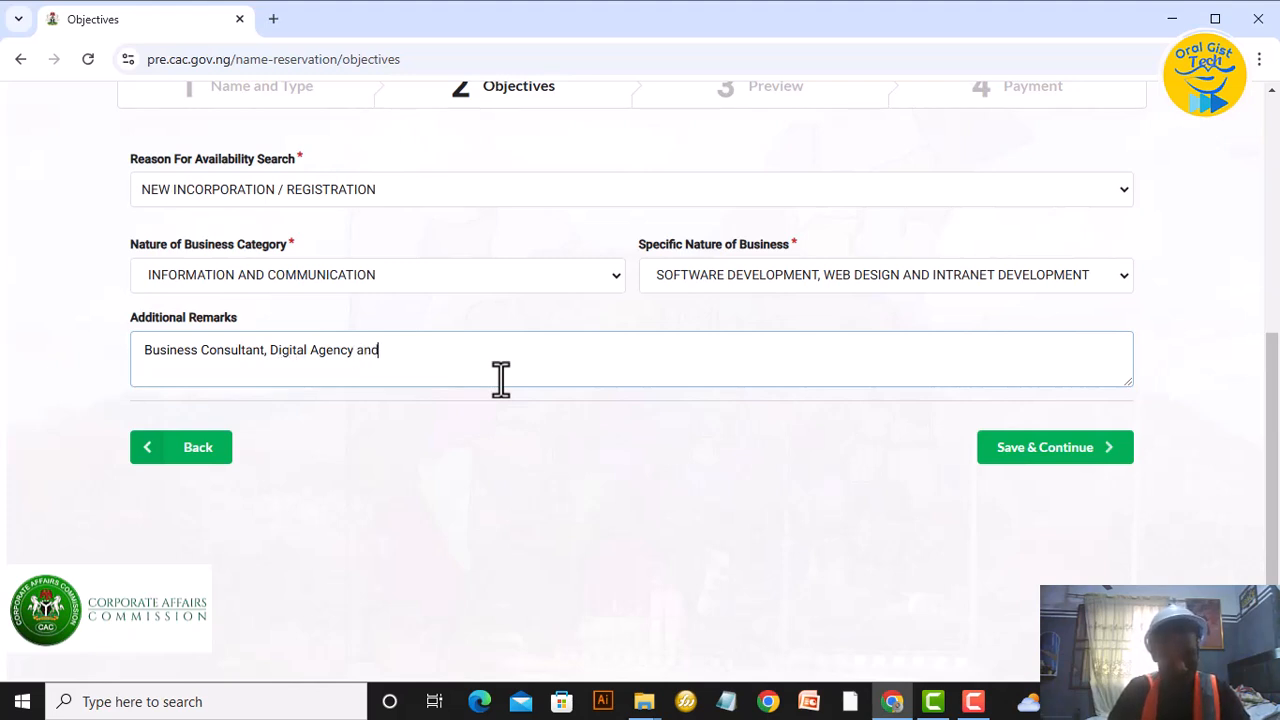
pyautogui.write('M')
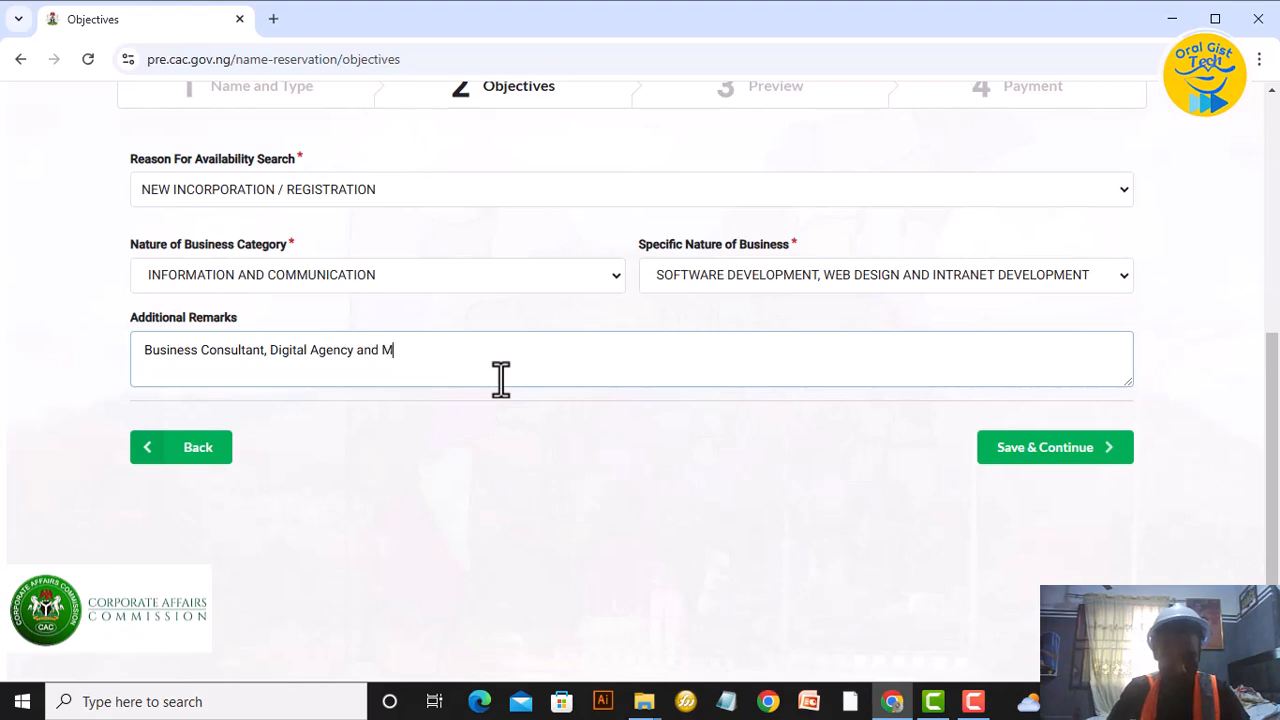
pyautogui.write('edia')
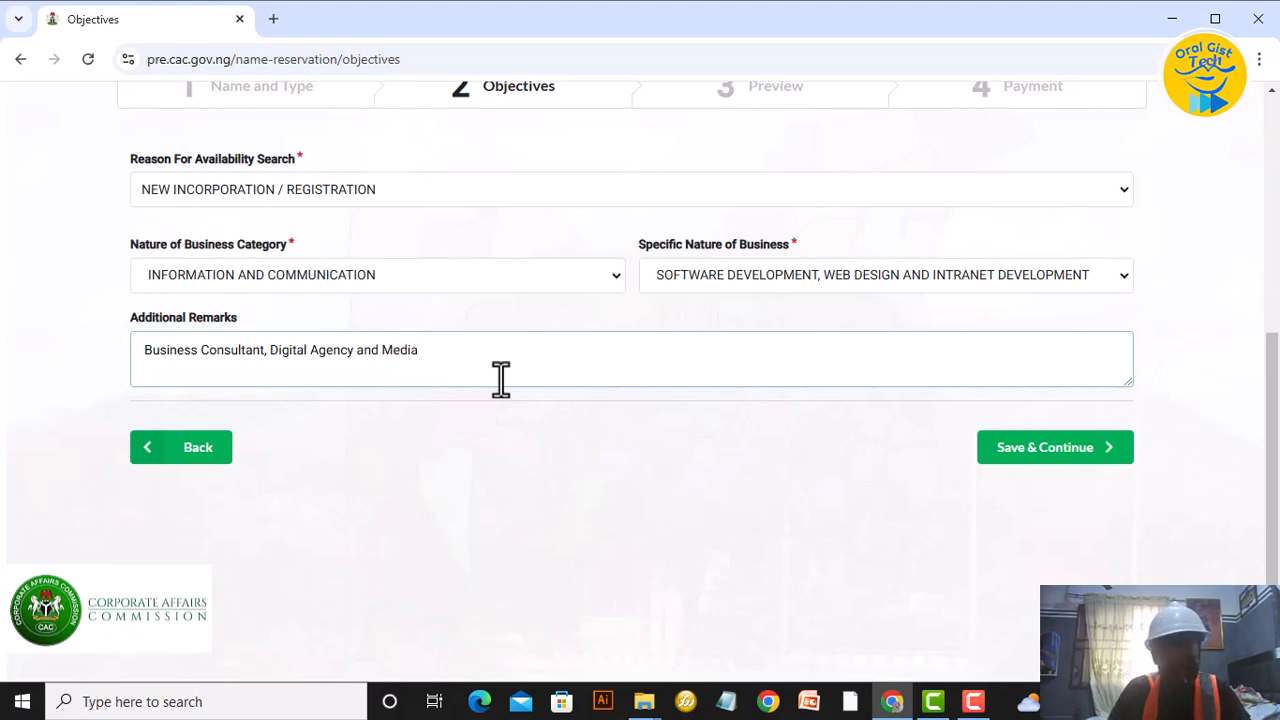
# Save the objectives, then accept the previewed business name, objectives and presenter details to proceed to the payment stage.
pyautogui.click(1095, 458)
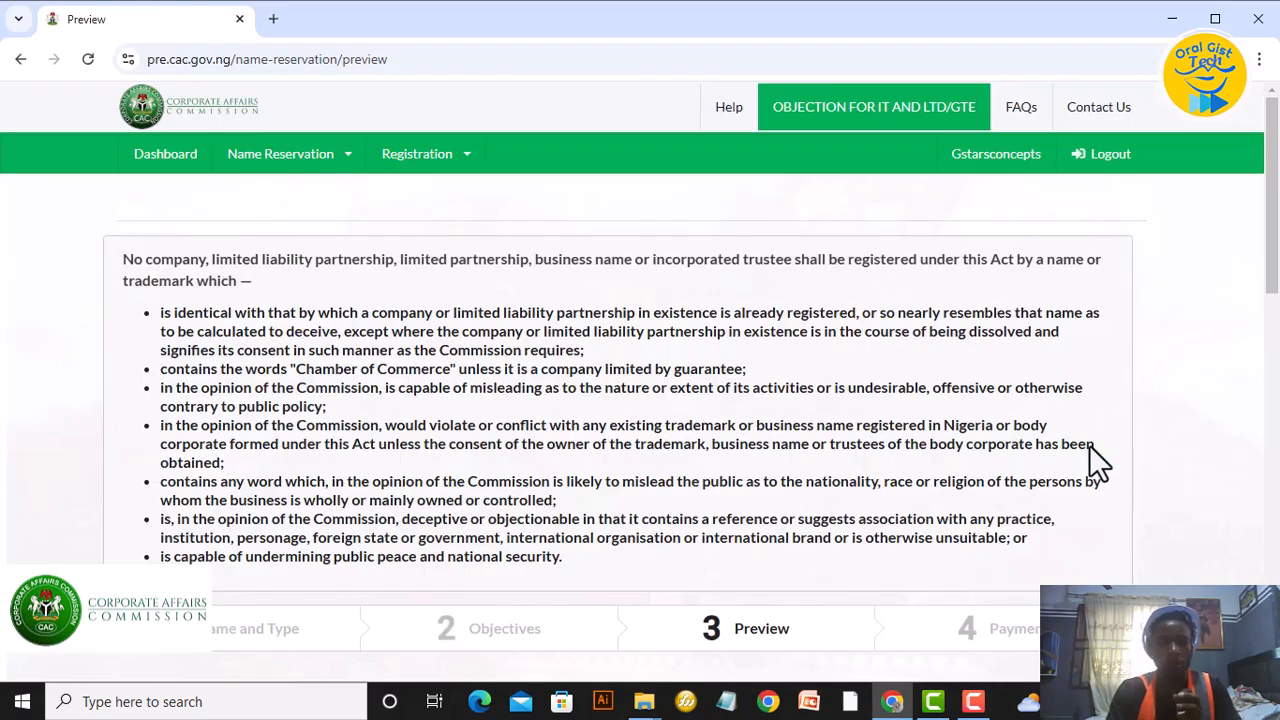
pyautogui.scroll(-5, 1013, 286)
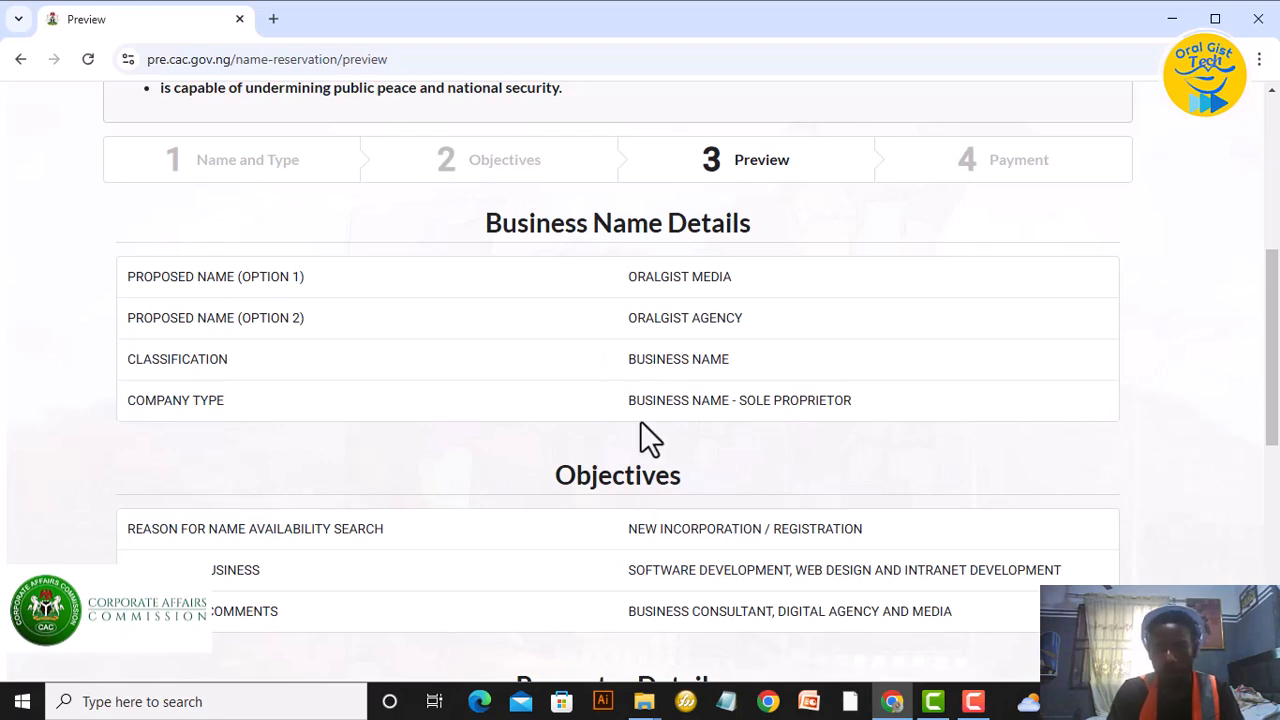
pyautogui.scroll(-4, 641, 424)
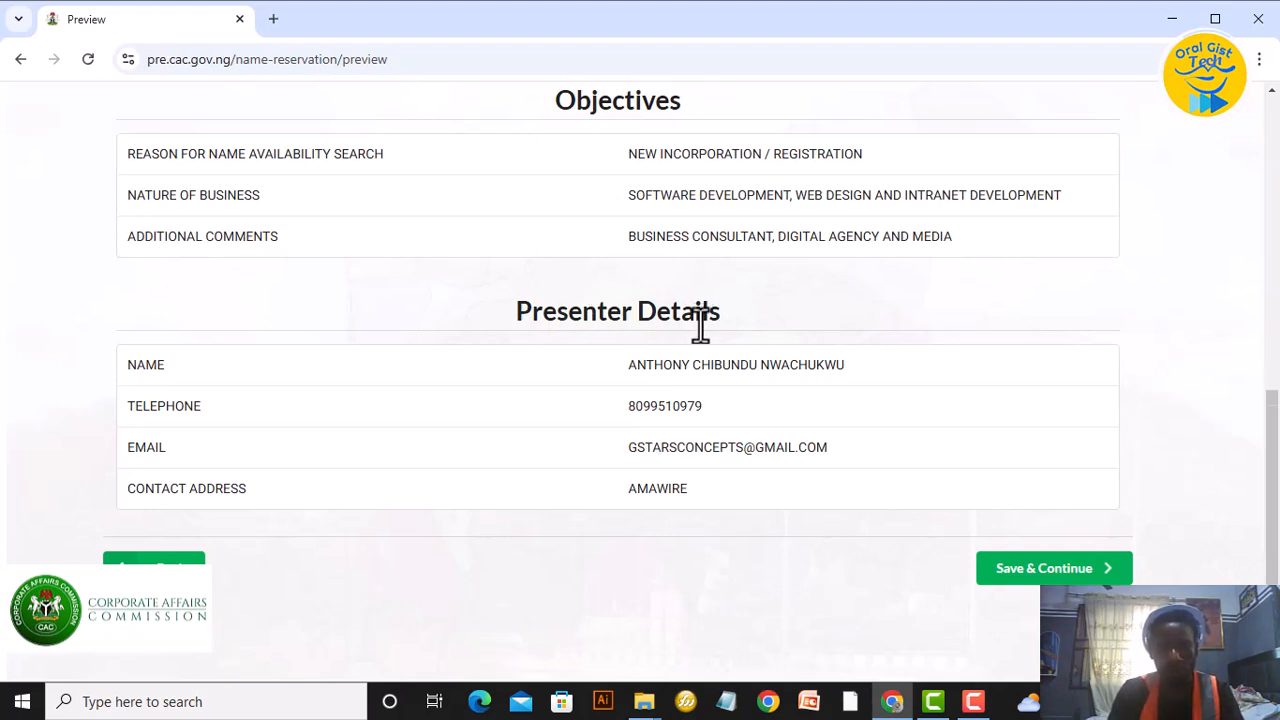
pyautogui.scroll(-2, 760, 450)
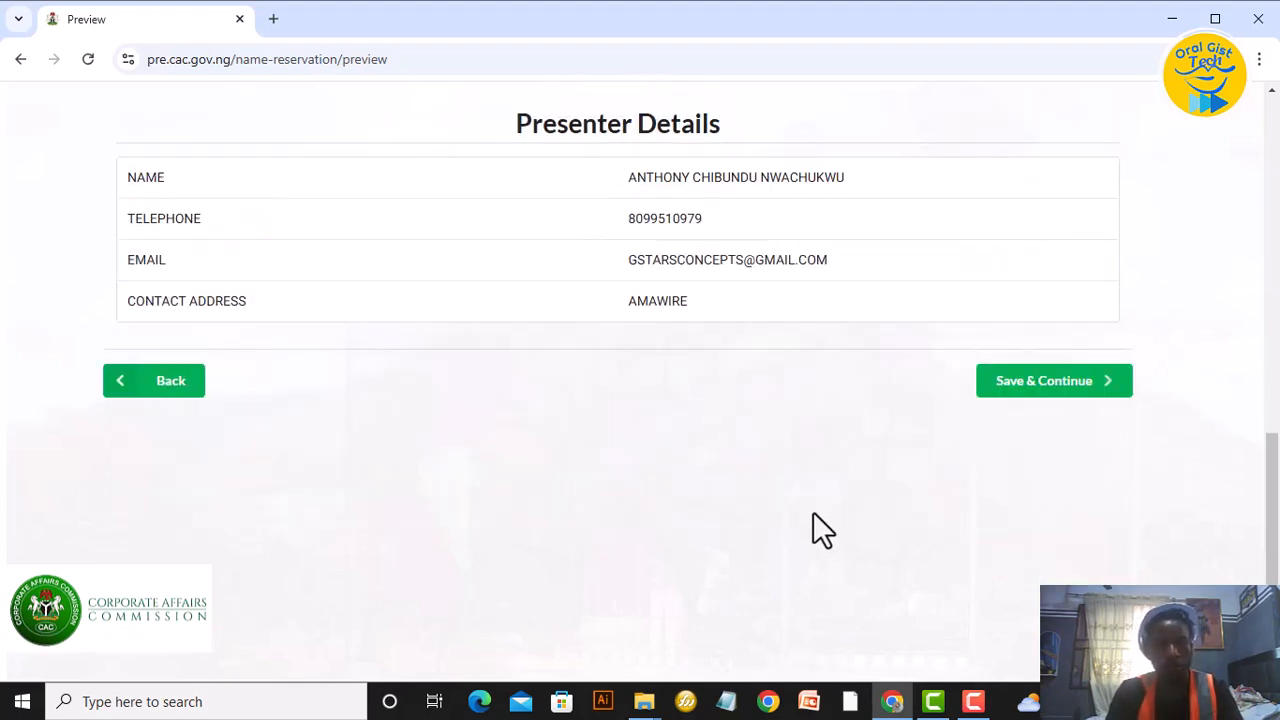
pyautogui.click(1036, 393)
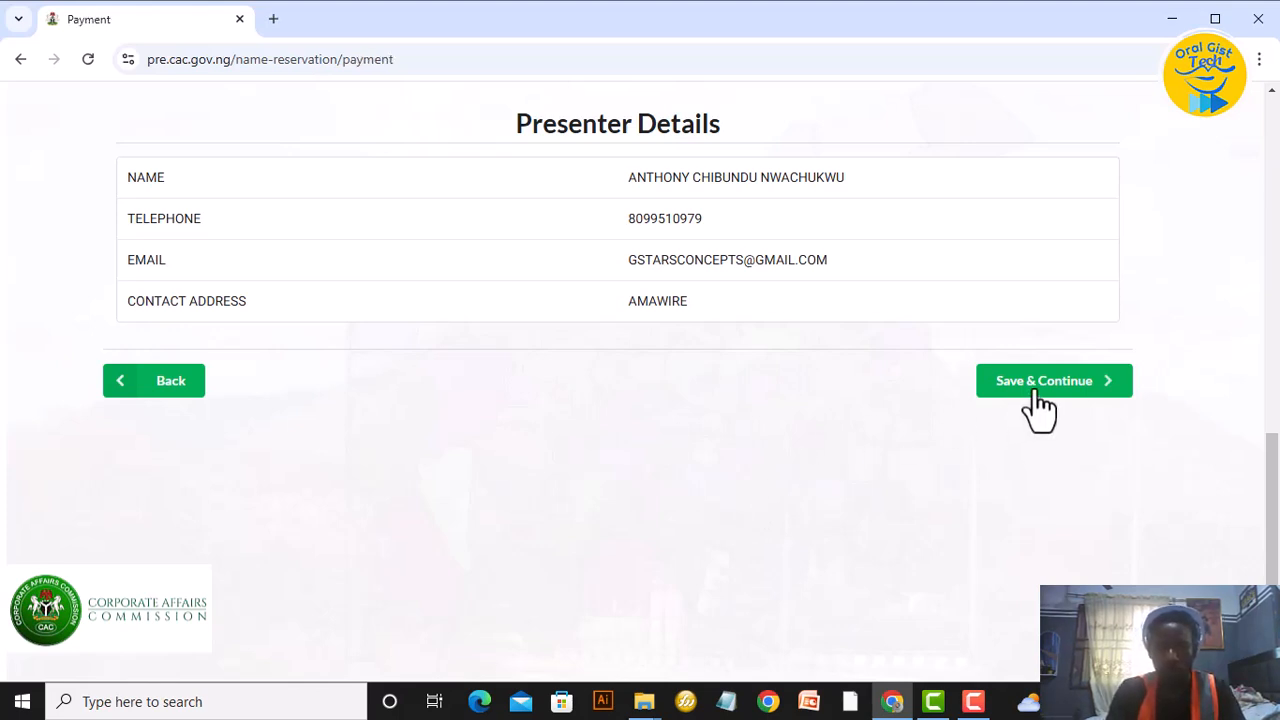
# Open the Remita checkout for the name reservation fee and choose Bank Transfer as the payment option.
pyautogui.scroll(-4, 974, 389)
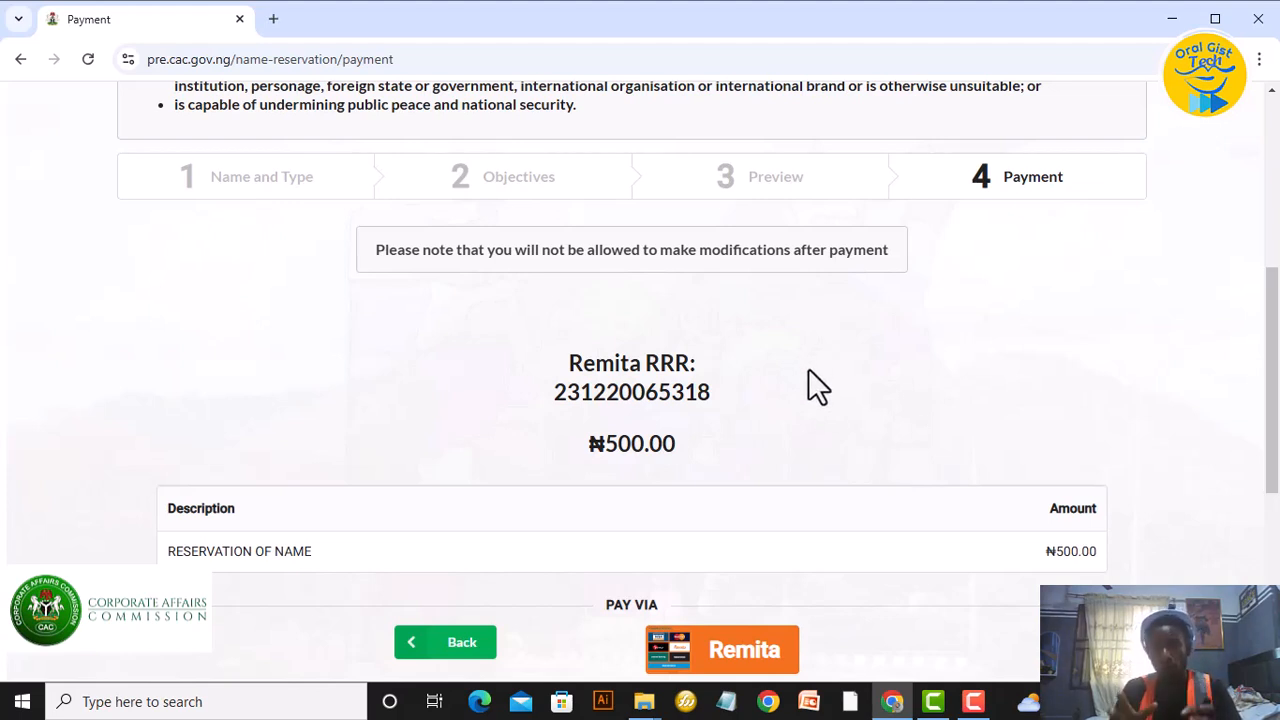
pyautogui.scroll(-5, 773, 371)
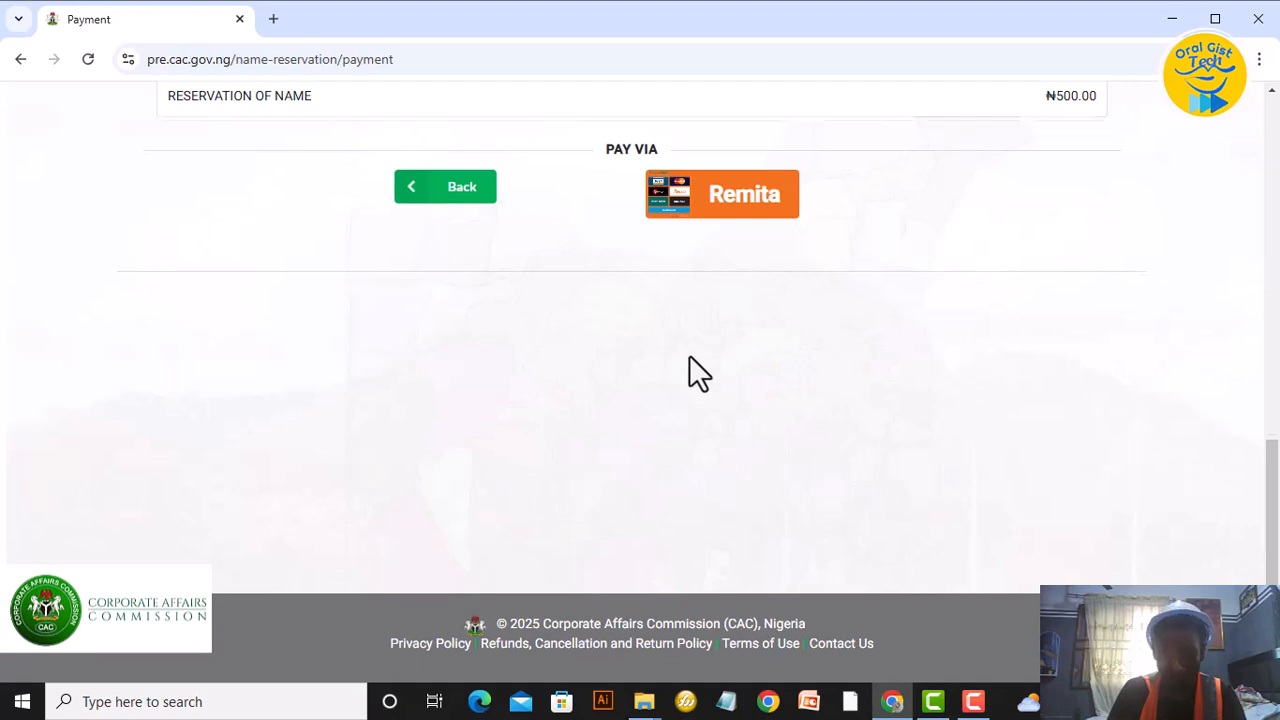
pyautogui.scroll(3, 690, 357)
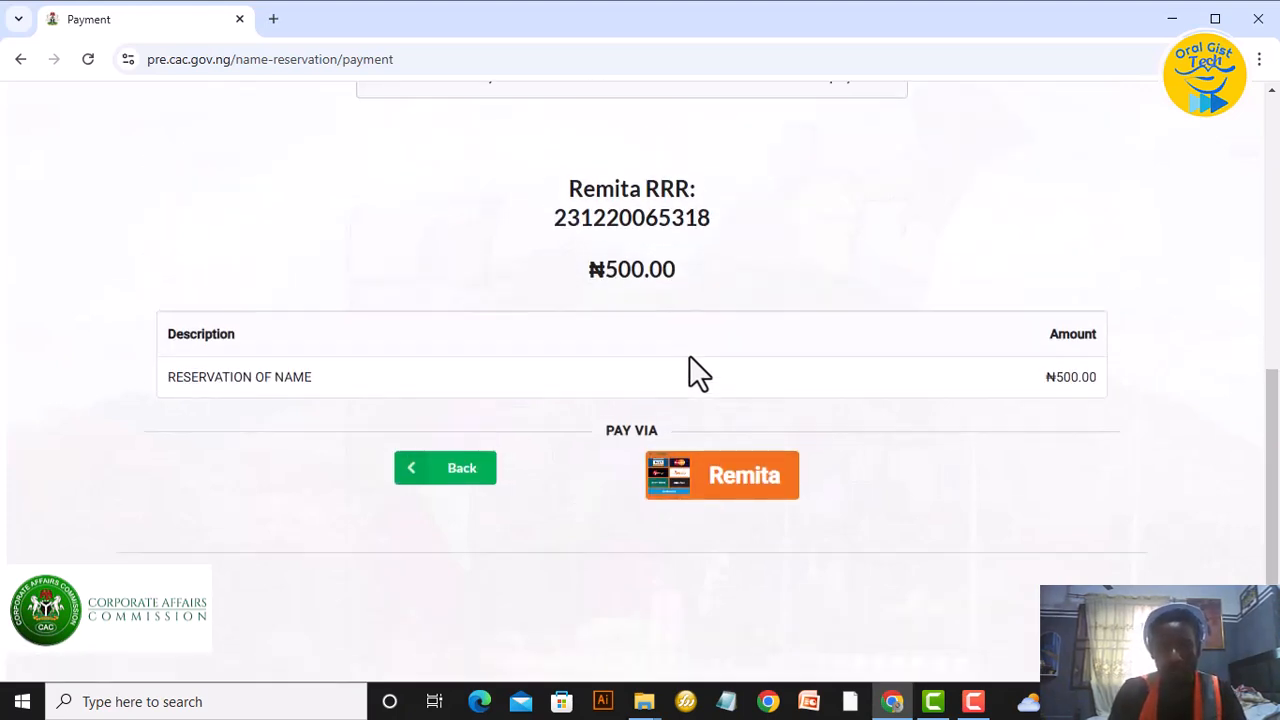
pyautogui.scroll(-3, 689, 356)
pyautogui.scroll(3, 697, 352)
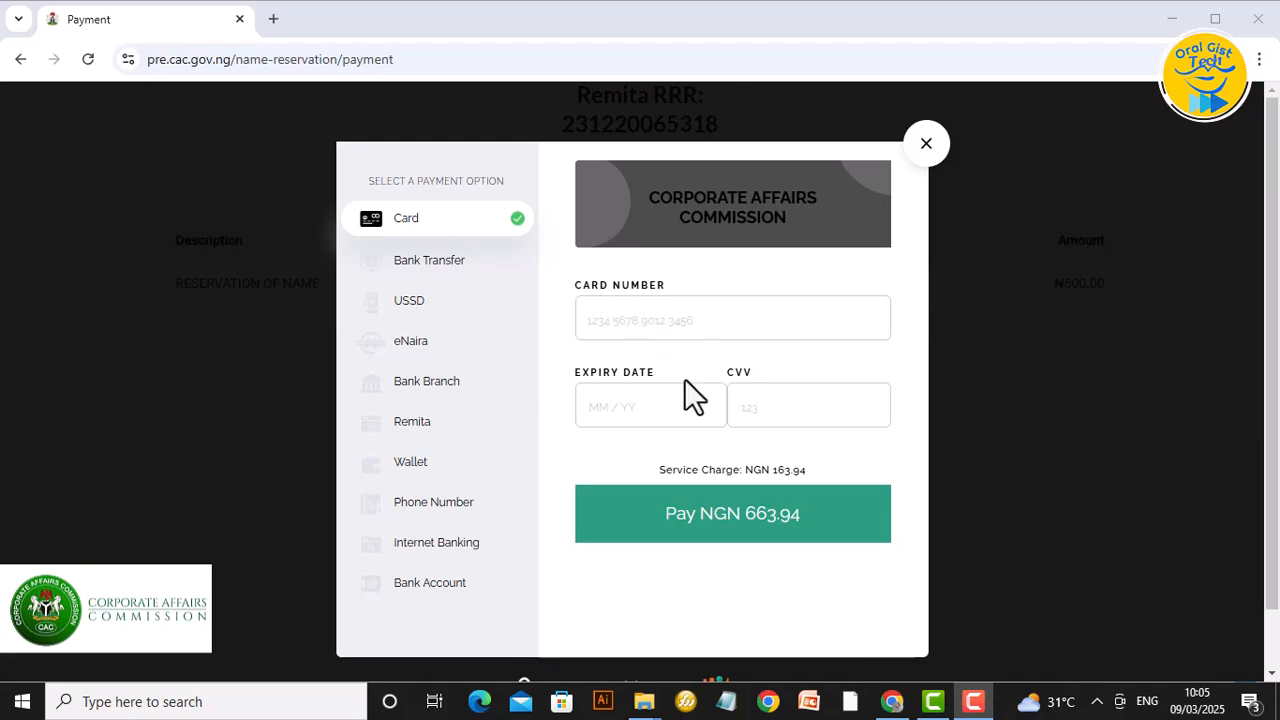
pyautogui.click(425, 270)
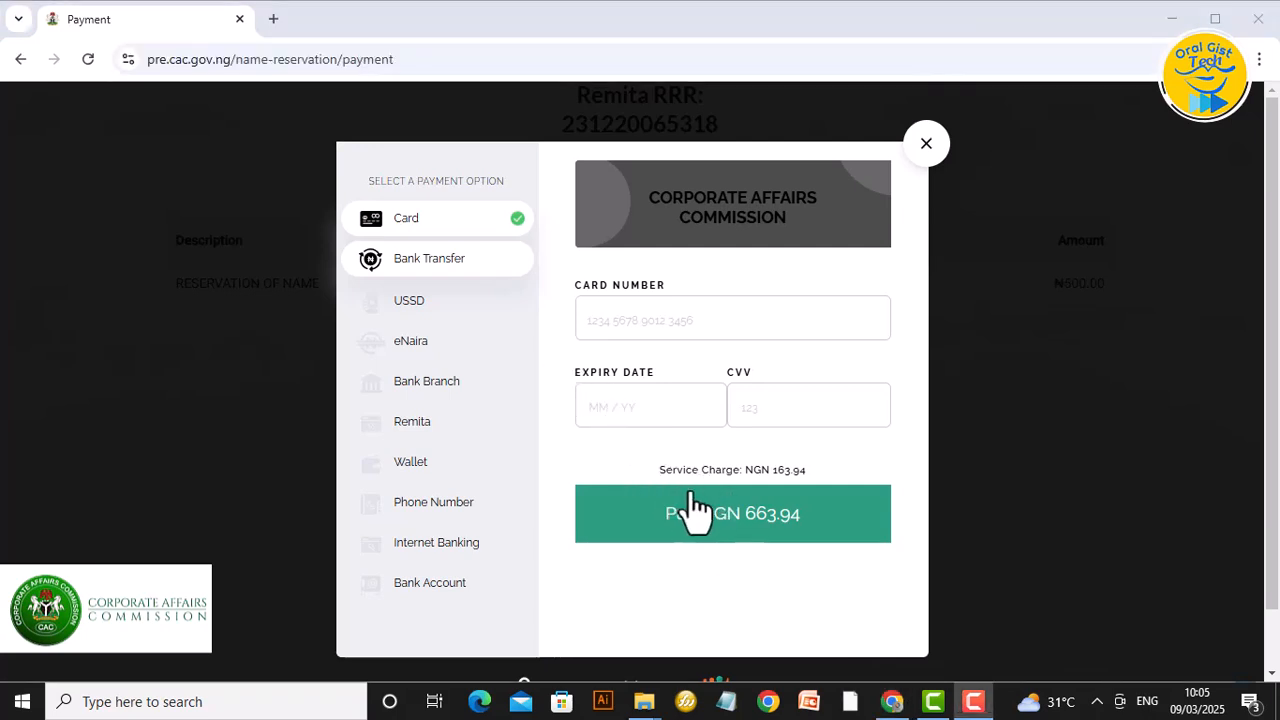
pyautogui.click(440, 272)
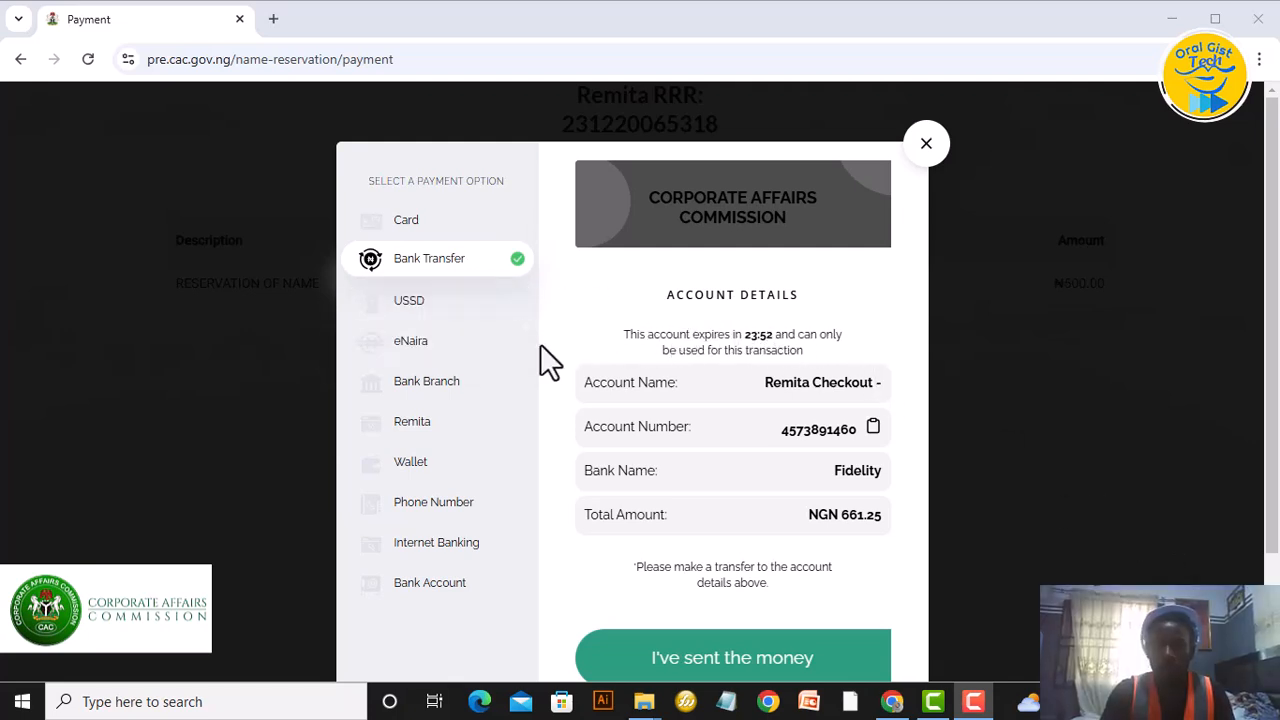
# Look through the USSD code providers offered for the payment and return to the Bank Transfer account details.
pyautogui.click(430, 302)
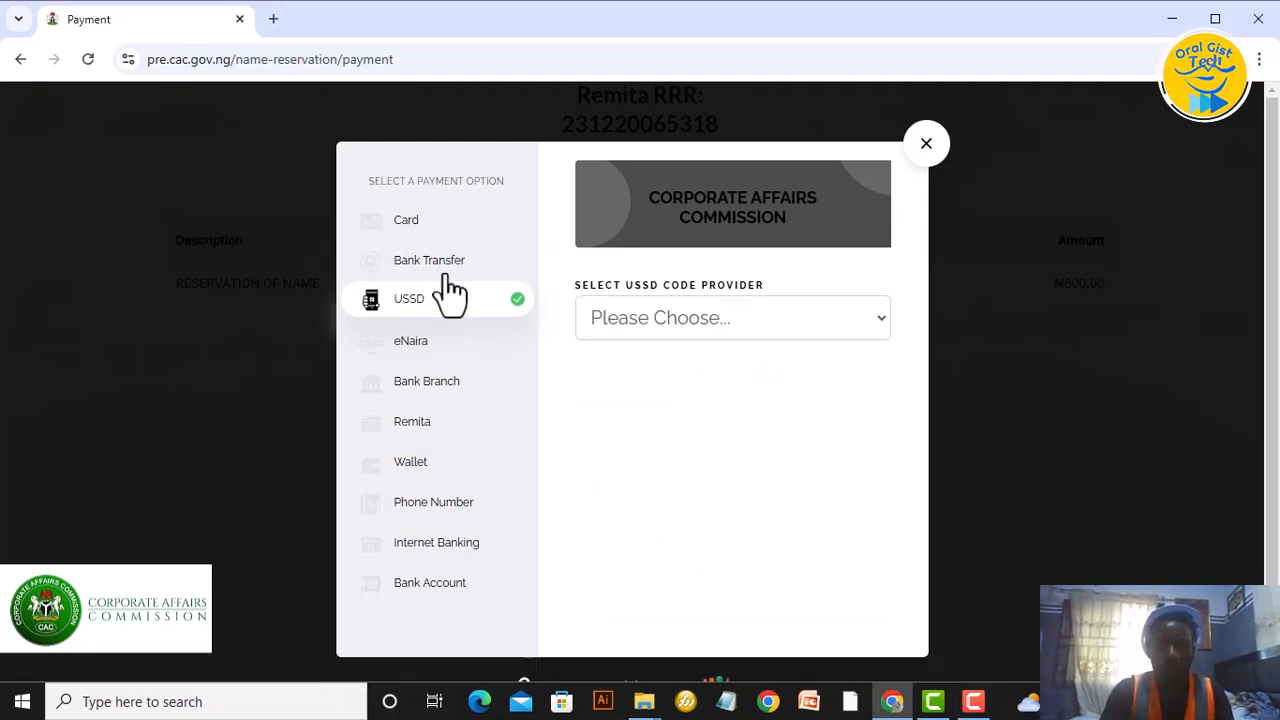
pyautogui.click(720, 330)
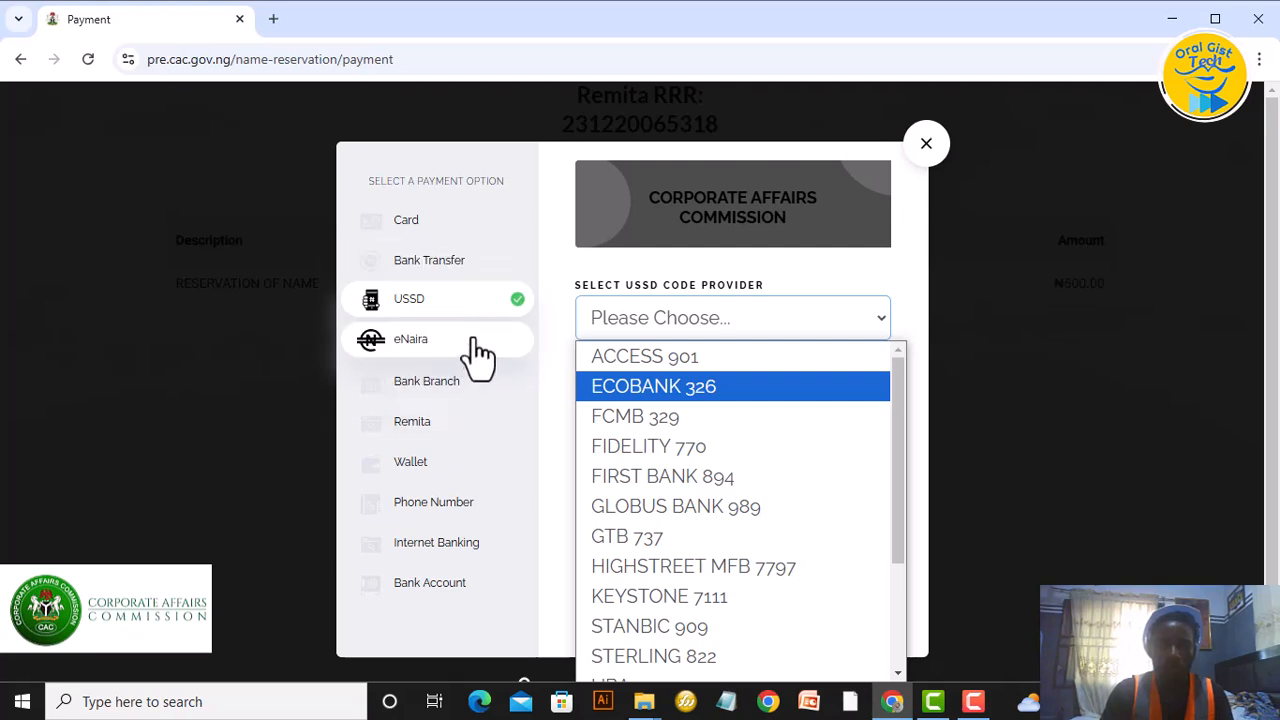
pyautogui.click(462, 270)
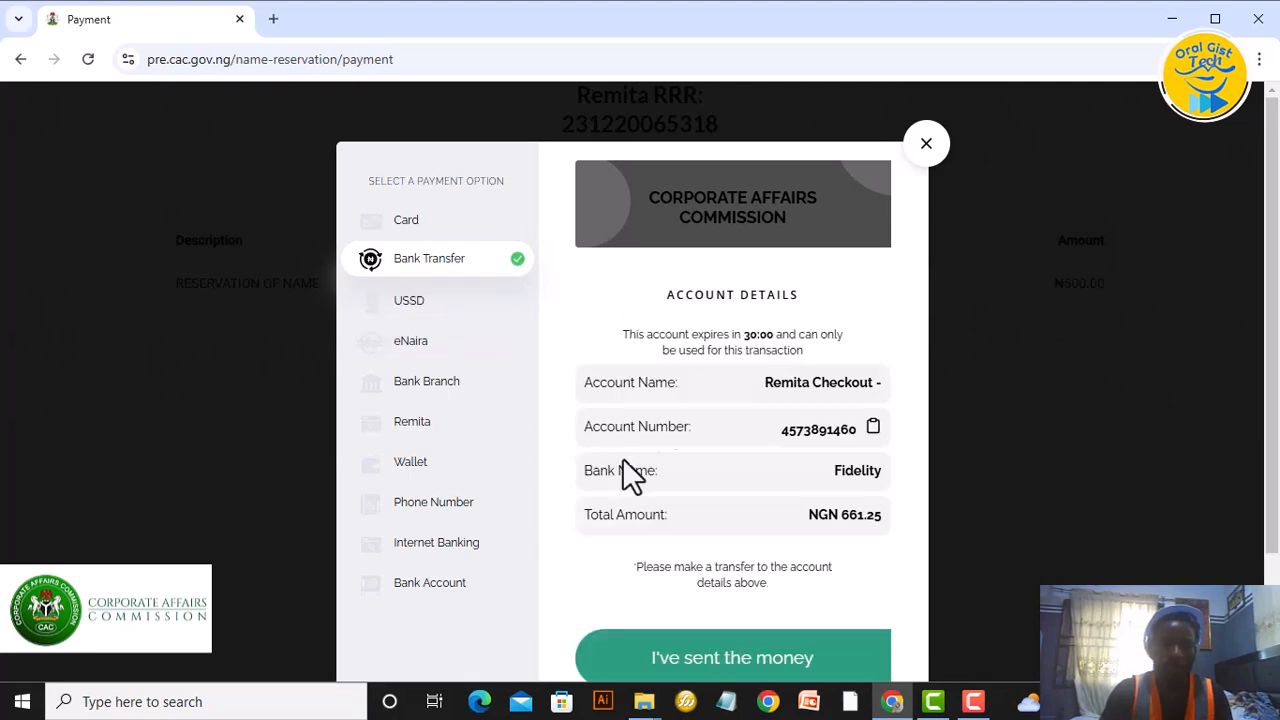